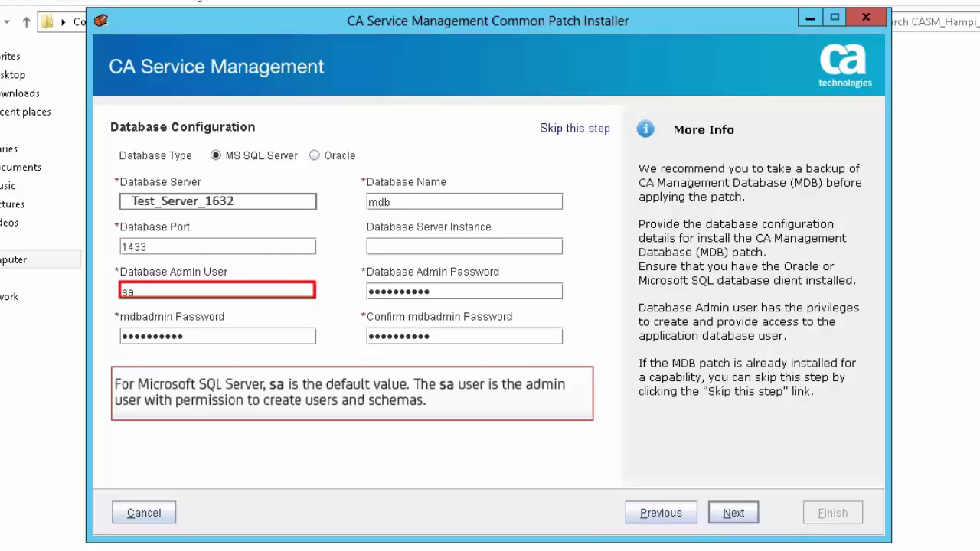
- Accept the MS SQL Server configuration for database mdb on port 1433 with admin user sa, and keep Service Desk Manager and Search Server selected for updating
{"action": "left_click", "coordinate": [463, 290]}
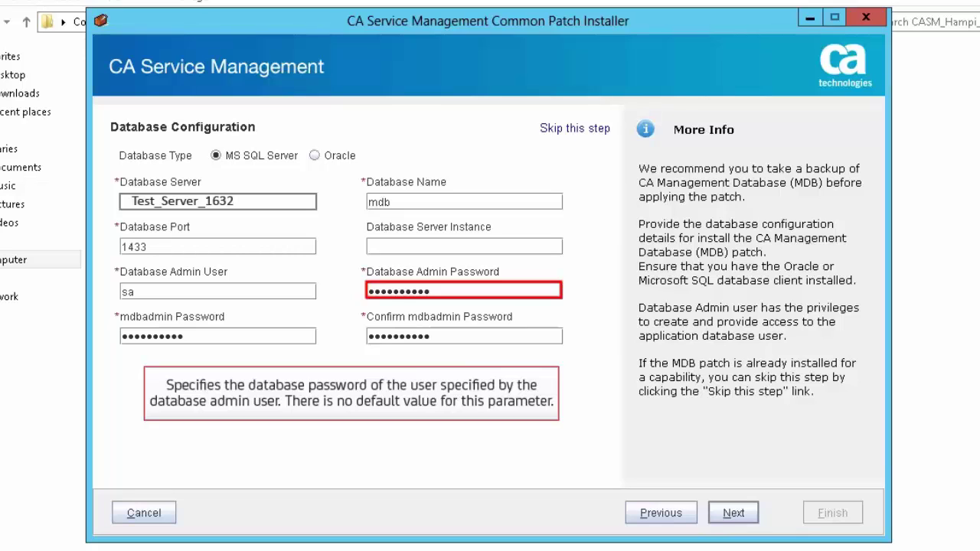
{"action": "left_click", "coordinate": [216, 337]}
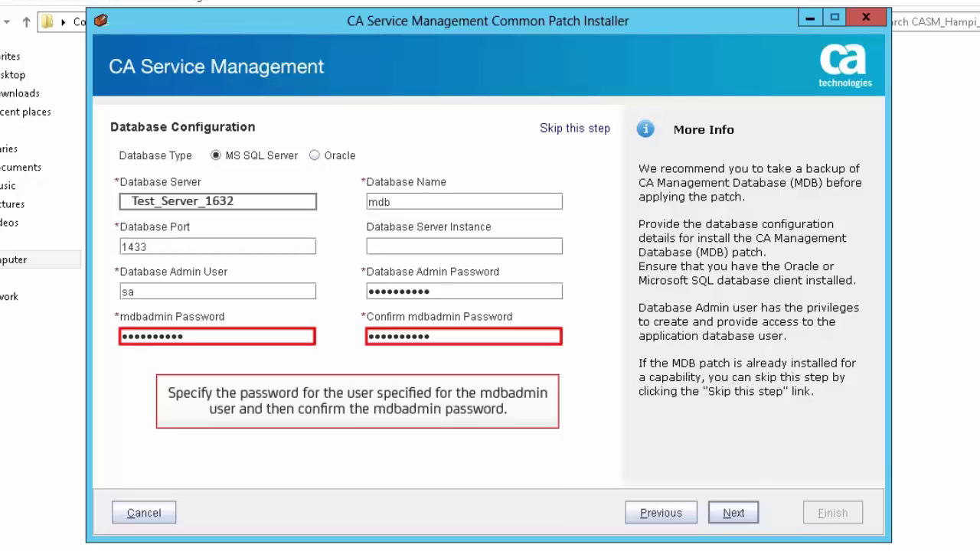
{"action": "left_click", "coordinate": [733, 513]}
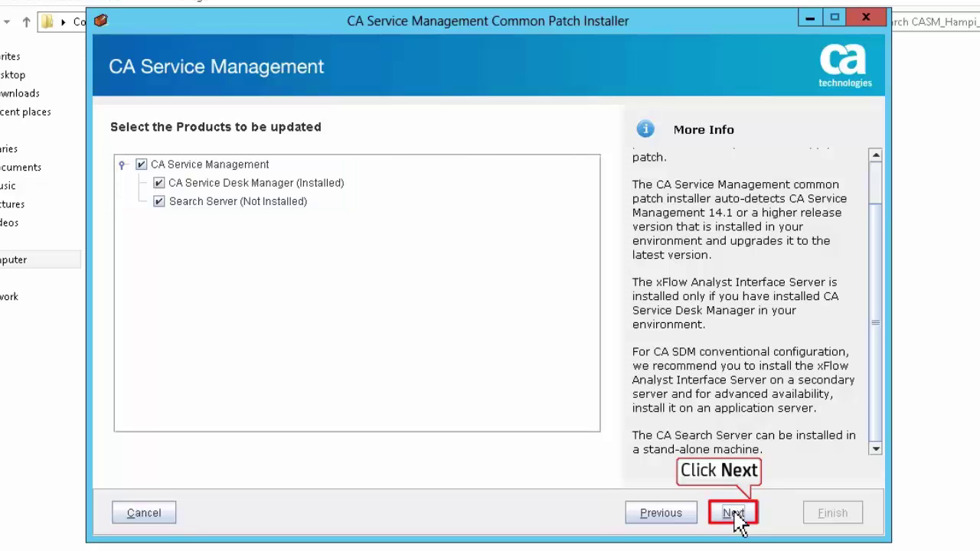
{"action": "left_click", "coordinate": [734, 513]}
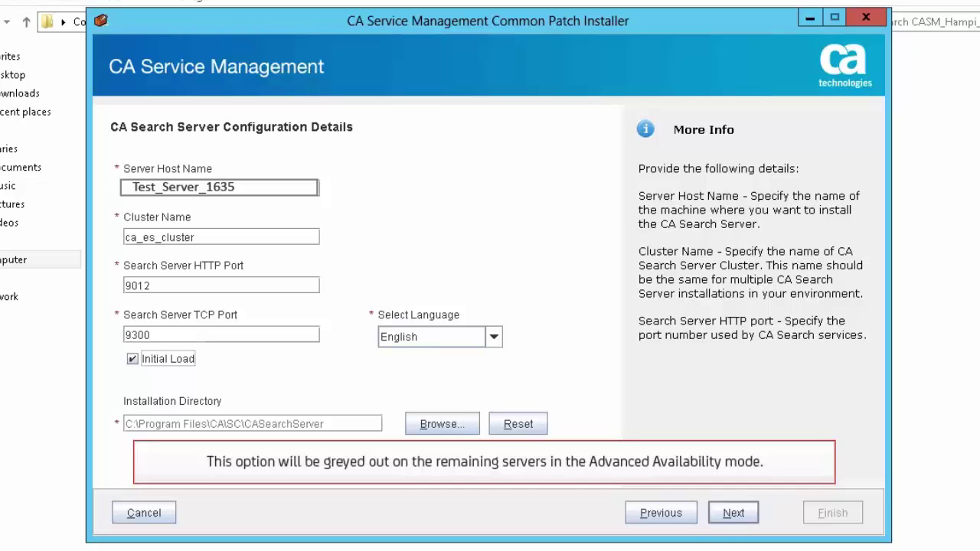
- Accept the Search Server settings for Test_Server_1635 with Initial Load enabled, and install the listed patches and Search Server
{"action": "left_click", "coordinate": [736, 525]}
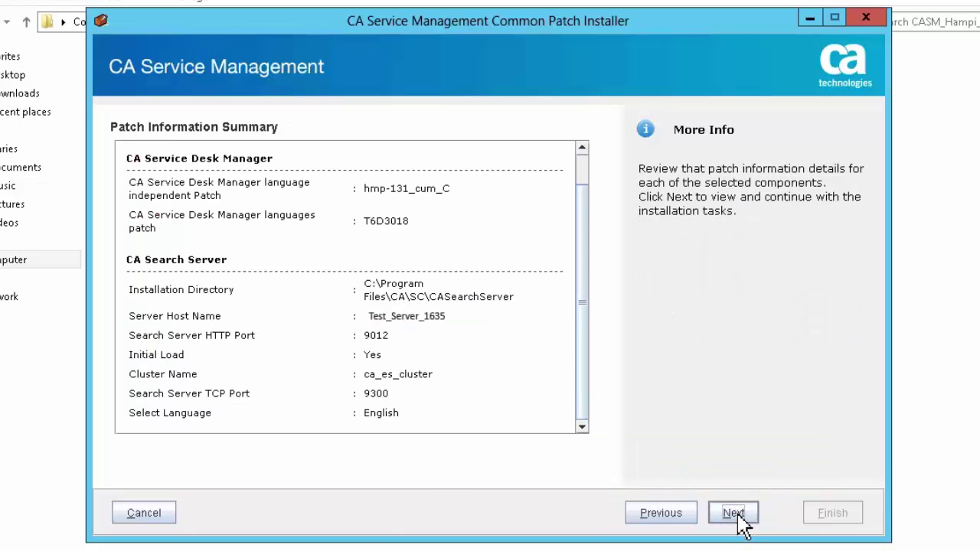
{"action": "left_click", "coordinate": [736, 517]}
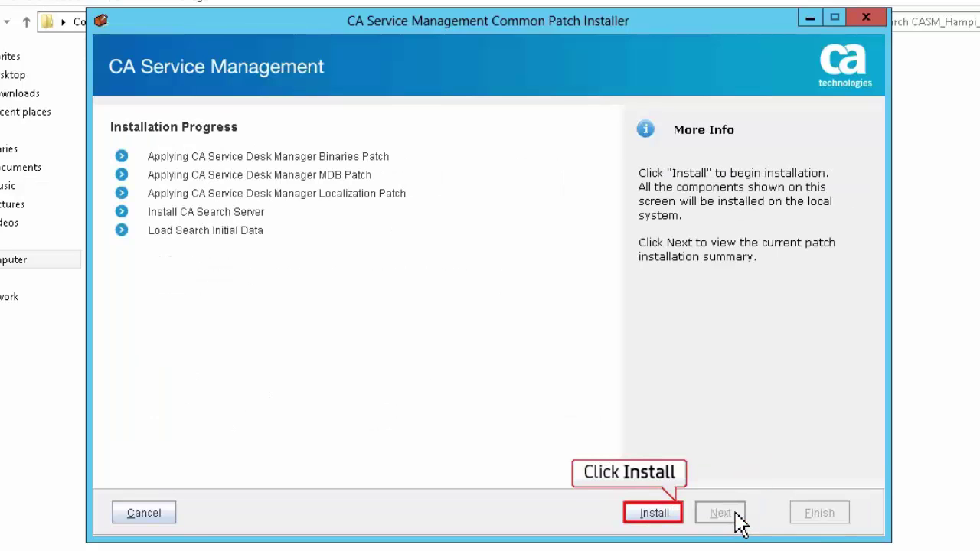
{"action": "left_click", "coordinate": [655, 514]}
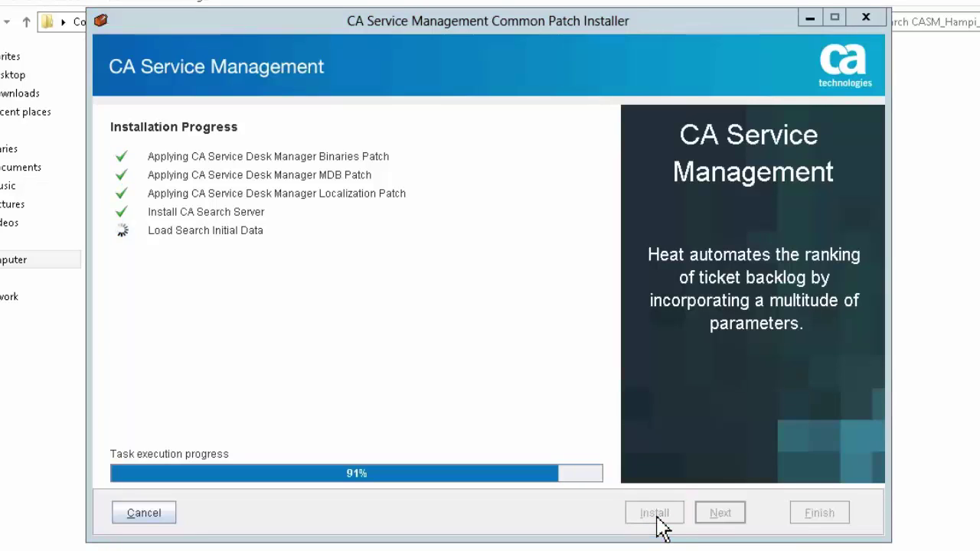
{"action": "left_click", "coordinate": [719, 526]}
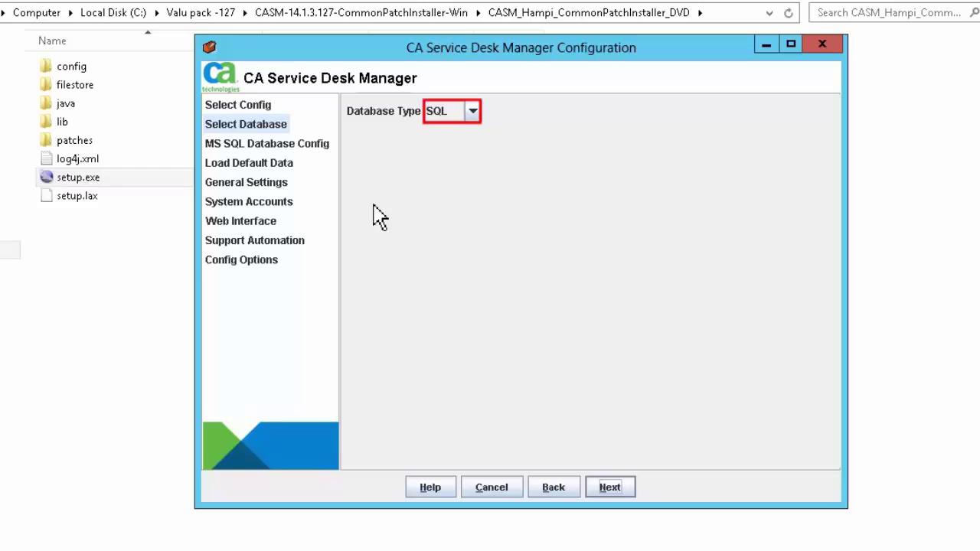
- Accept the SQL database settings for Test_Server_1632, the Standby Server general settings and the ServiceDesk privileged account in the Service Desk Manager configuration
{"action": "left_click", "coordinate": [617, 491]}
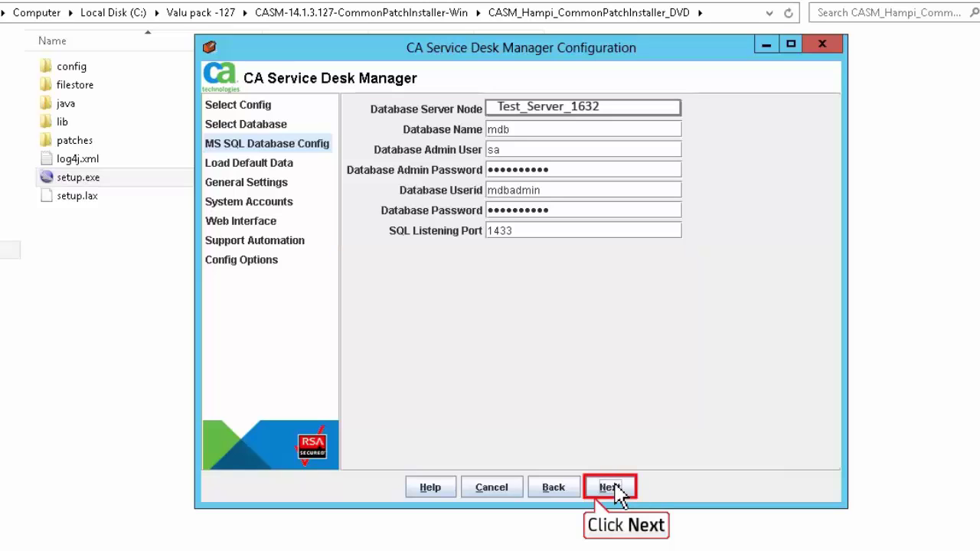
{"action": "left_click", "coordinate": [616, 489]}
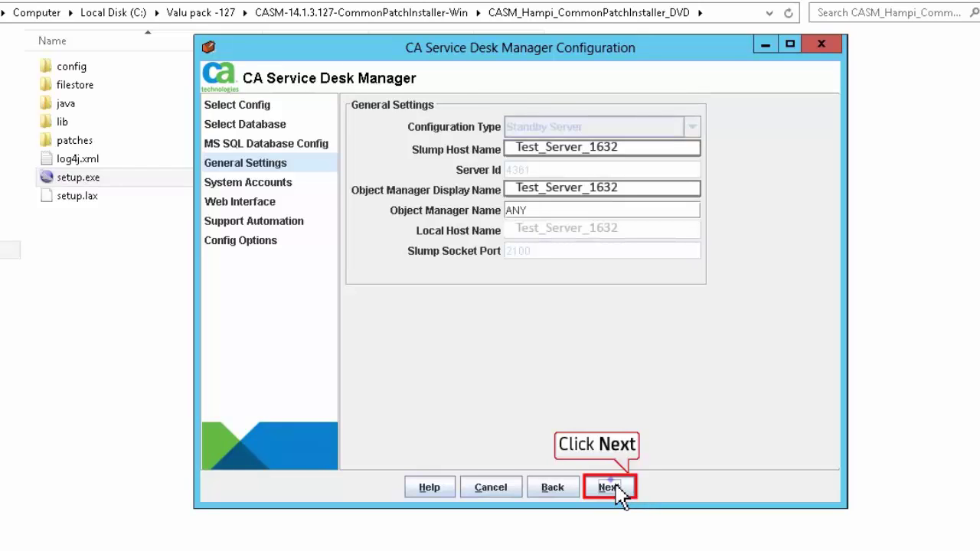
{"action": "left_click", "coordinate": [616, 490]}
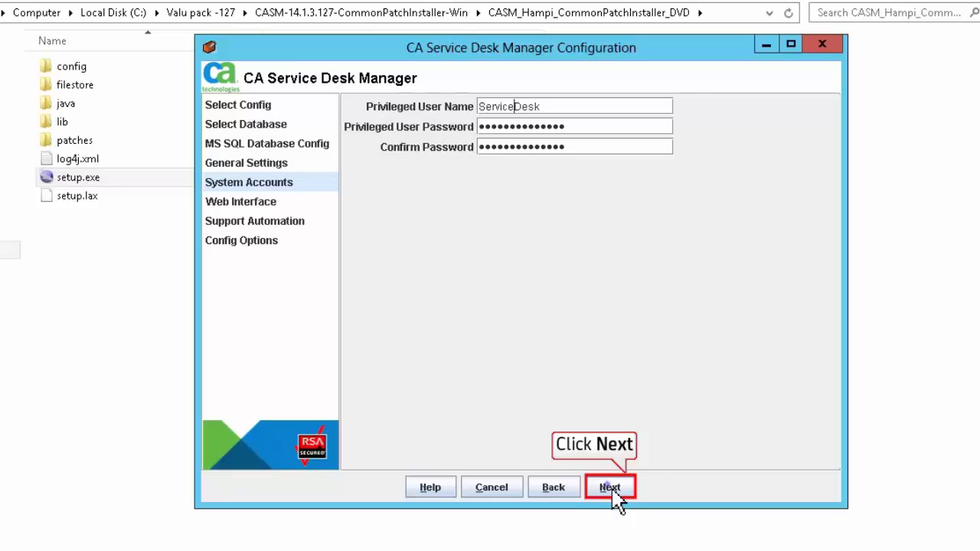
{"action": "left_click", "coordinate": [612, 491]}
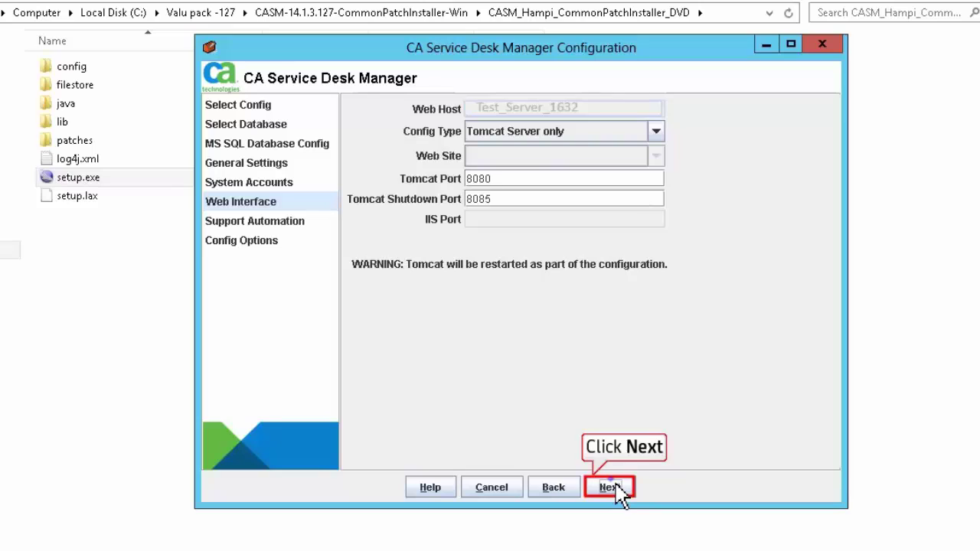
- Finish the configuration with Tomcat Server only, Support Automation as Main Server, and the Default server processes, starting the service when completed
{"action": "left_click", "coordinate": [618, 490]}
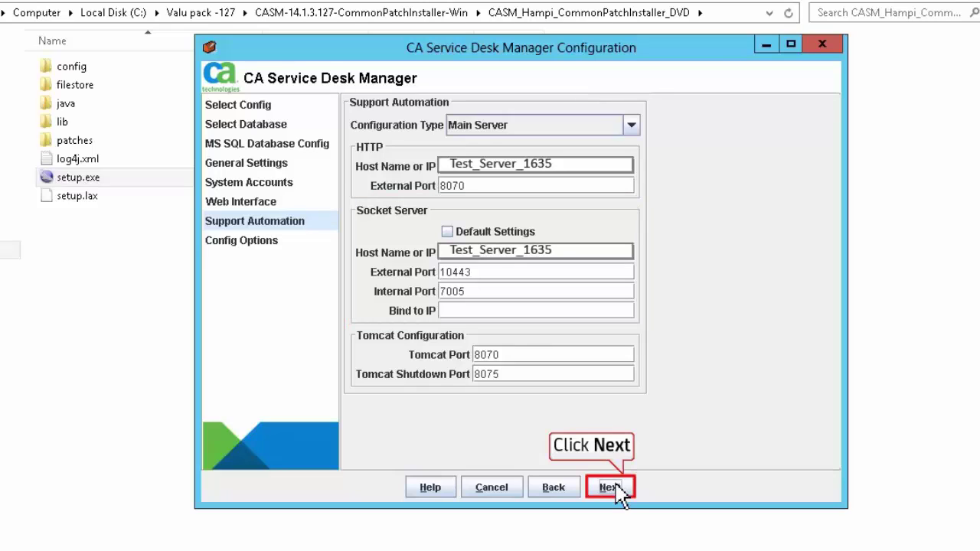
{"action": "left_click", "coordinate": [610, 486]}
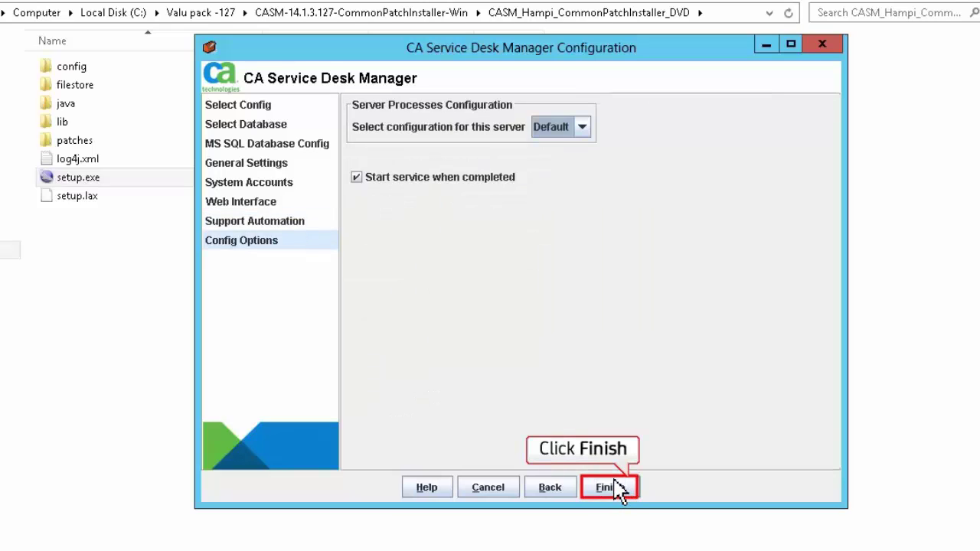
{"action": "left_click", "coordinate": [617, 488]}
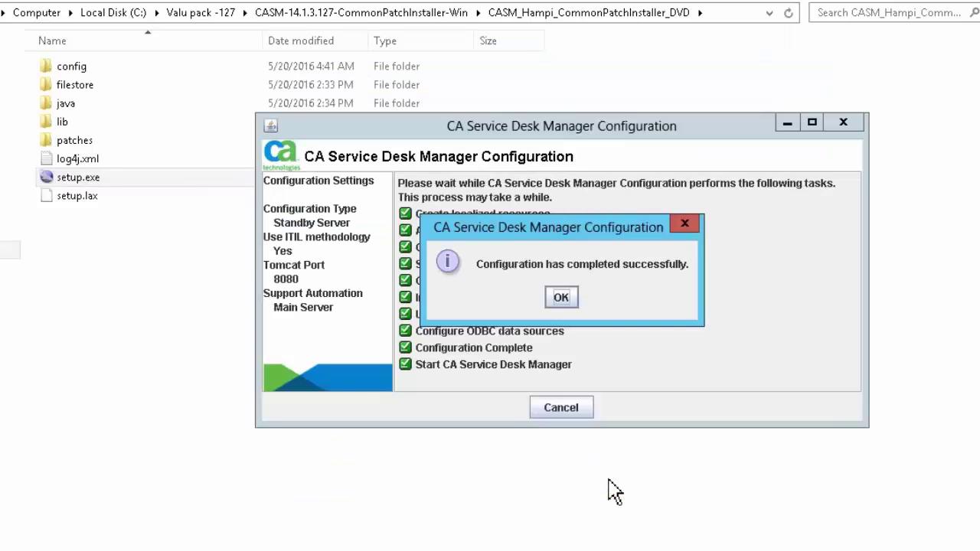
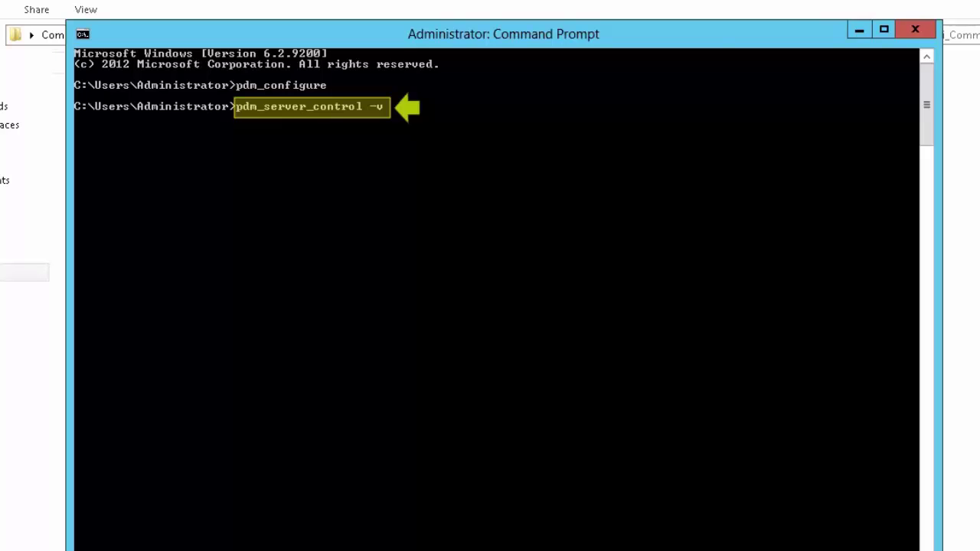
- Suppress version control with pdm_server_control -v and perform the server failover with pdm_server_control -b in the Command Prompt
{"action": "key", "text": "Return"}
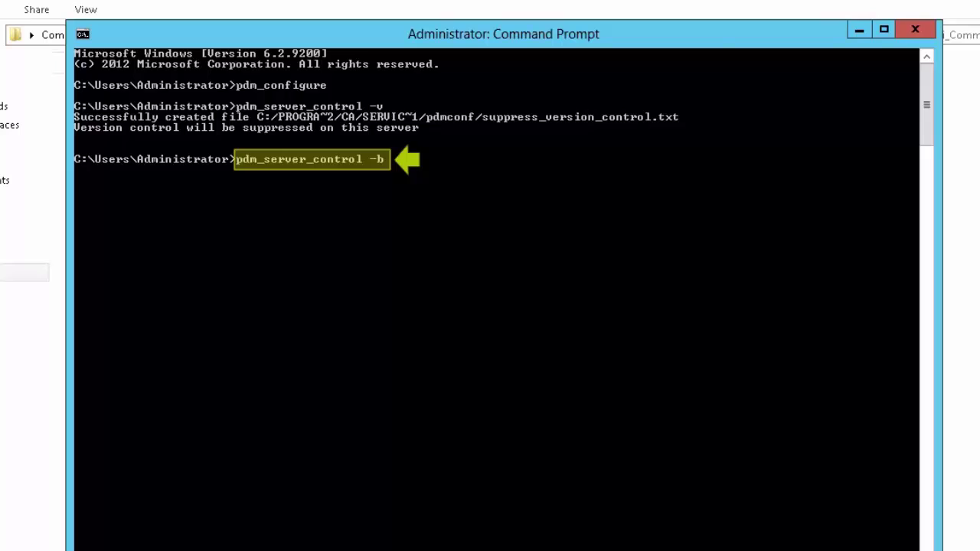
{"action": "key", "text": "Return"}
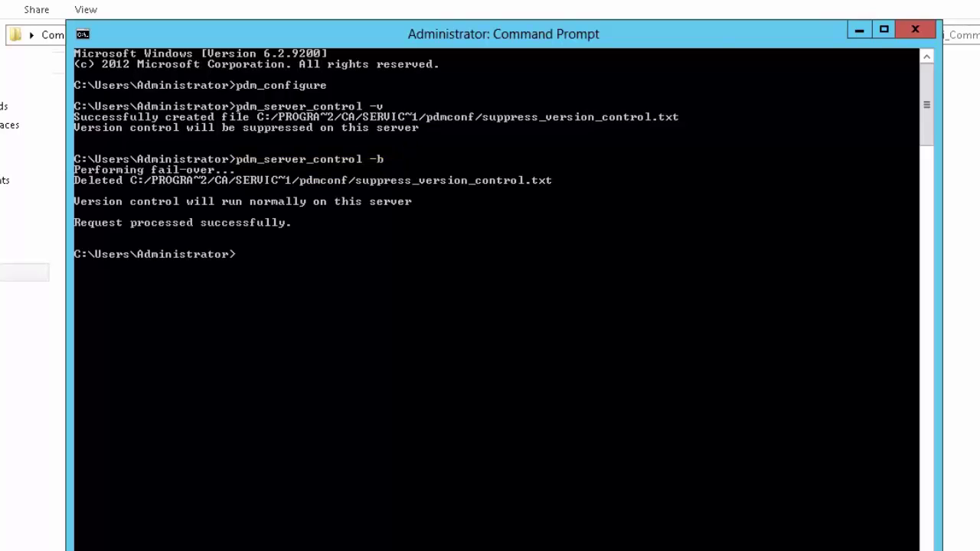
- Clear the web cache by running pdm_webcache -H and pdm_webcache -b
{"action": "type", "text": "pdm_webcache -H"}
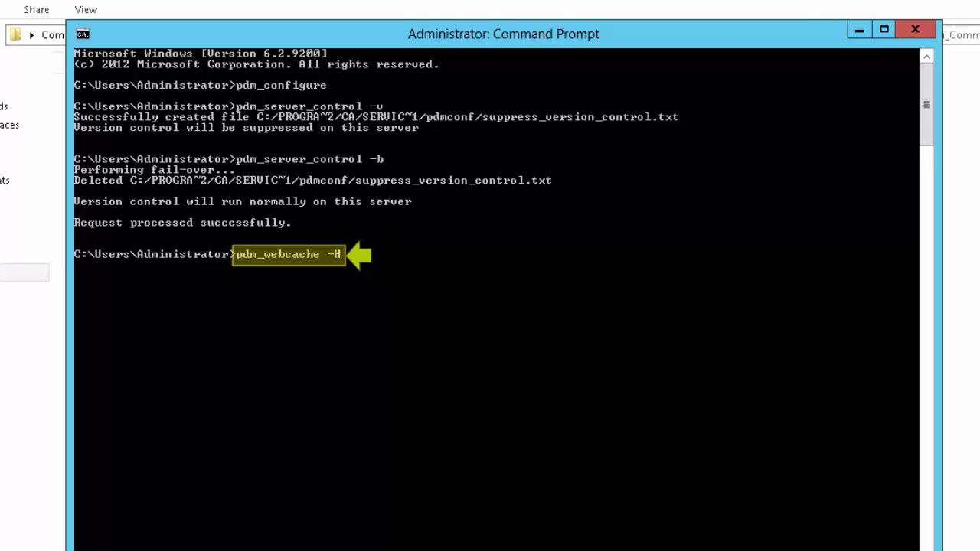
{"action": "key", "text": "Return"}
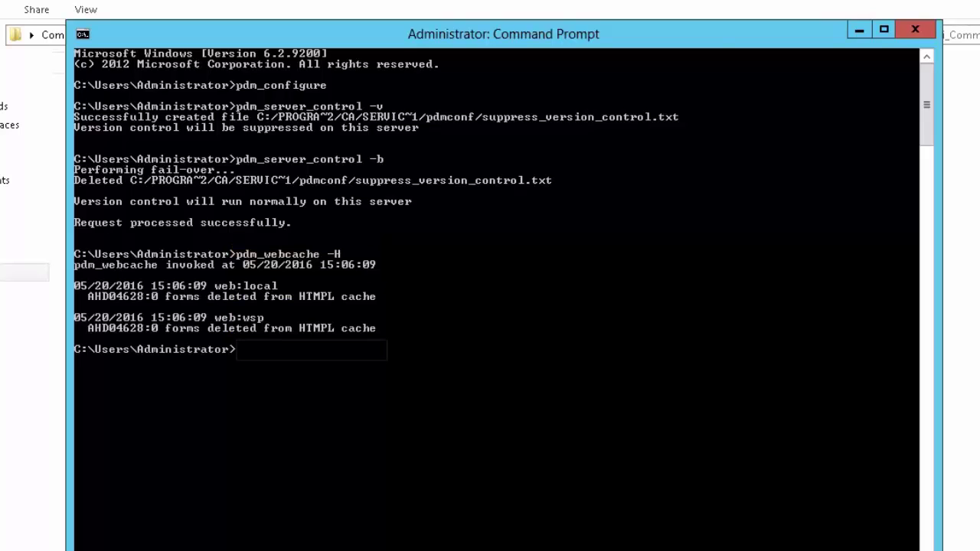
{"action": "type", "text": "pdm_webcache -b"}
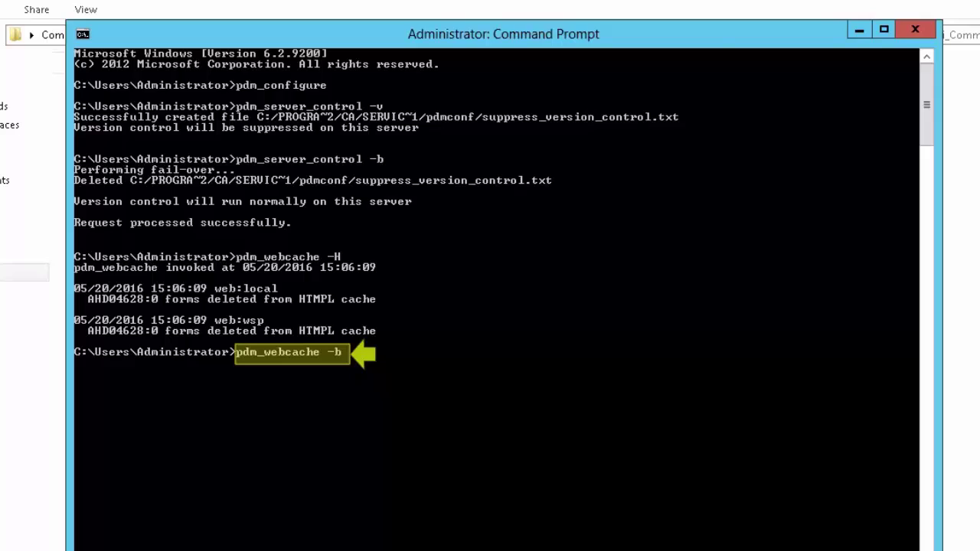
{"action": "key", "text": "Return"}
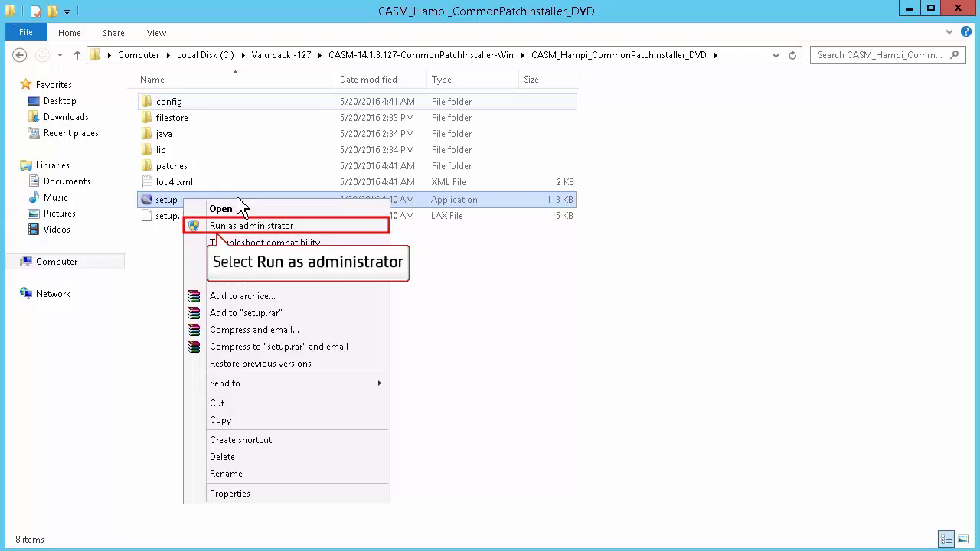
- Run setup as administrator from the CASM_Hampi_CommonPatchInstaller_DVD folder and accept its license, the MS SQL Server mdb settings and both products for updating
{"action": "left_click", "coordinate": [269, 225]}
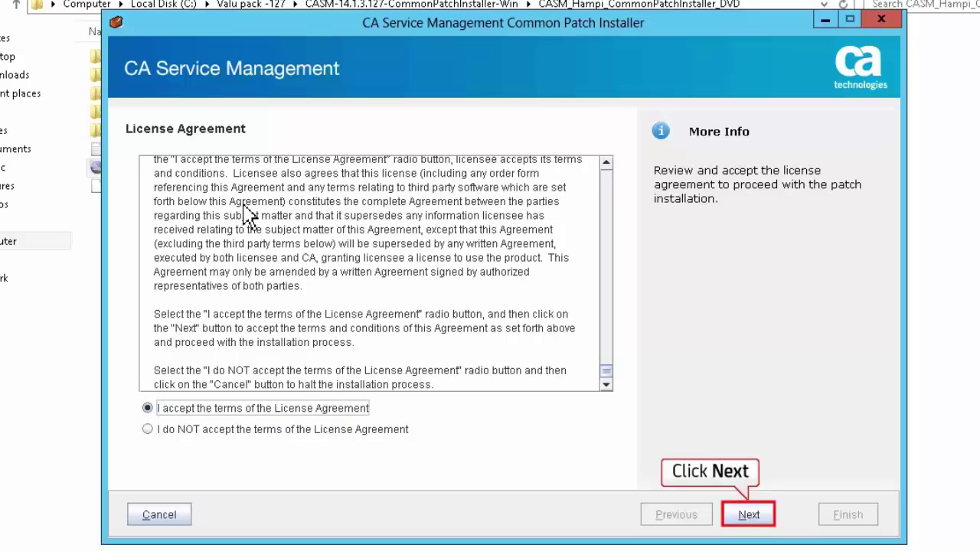
{"action": "left_click", "coordinate": [736, 519]}
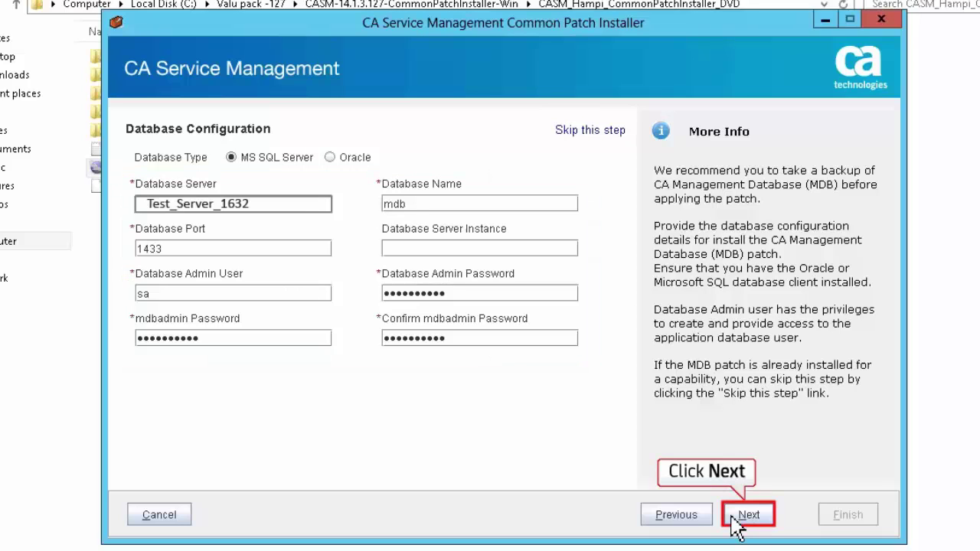
{"action": "left_click", "coordinate": [766, 524]}
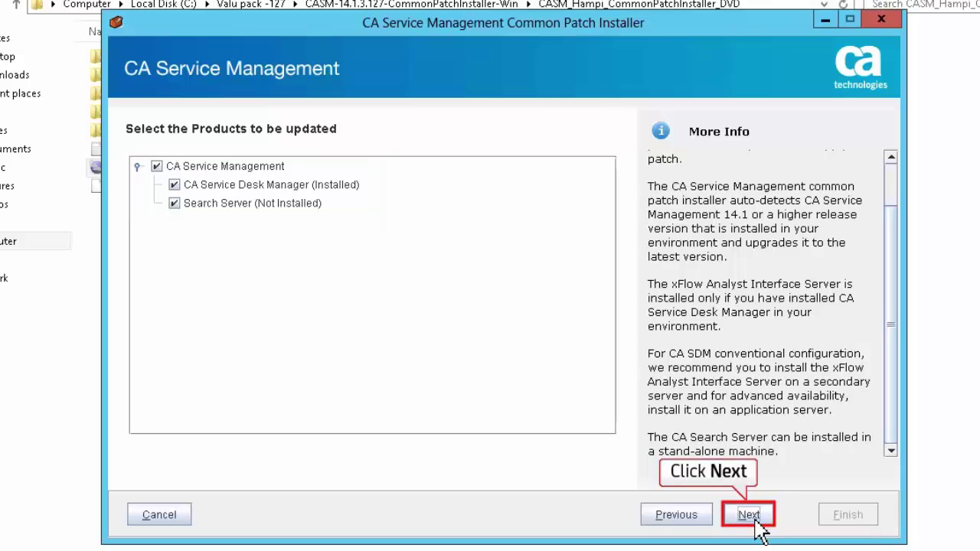
{"action": "left_click", "coordinate": [750, 521]}
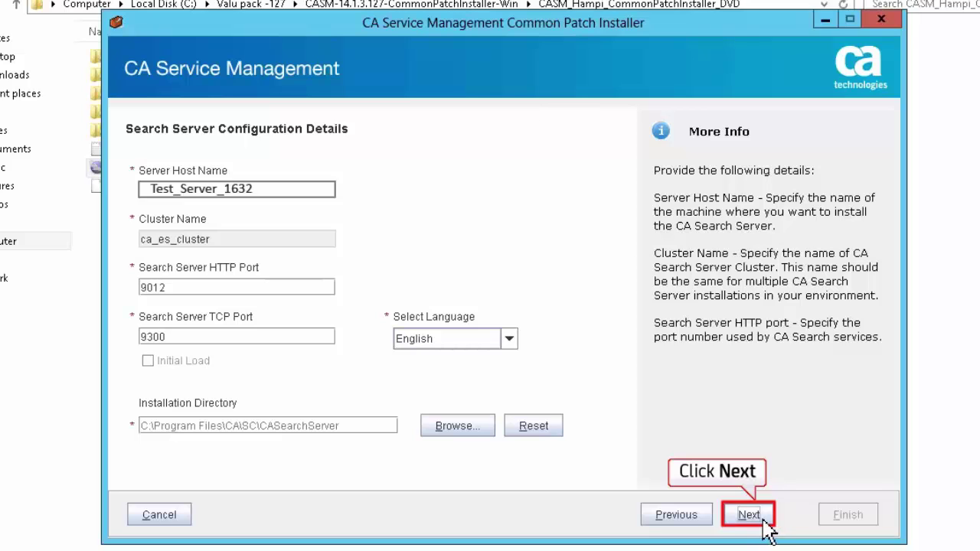
- Accept the Search Server settings for Test_Server_1632 with HTTP port 9012 and TCP port 9300, and install the patches on this server
{"action": "left_click", "coordinate": [756, 521]}
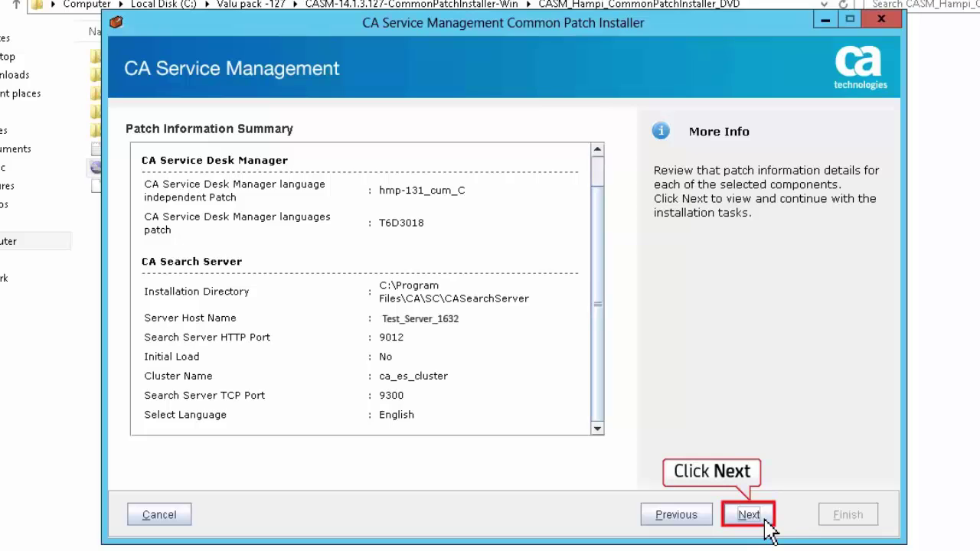
{"action": "left_click", "coordinate": [762, 518]}
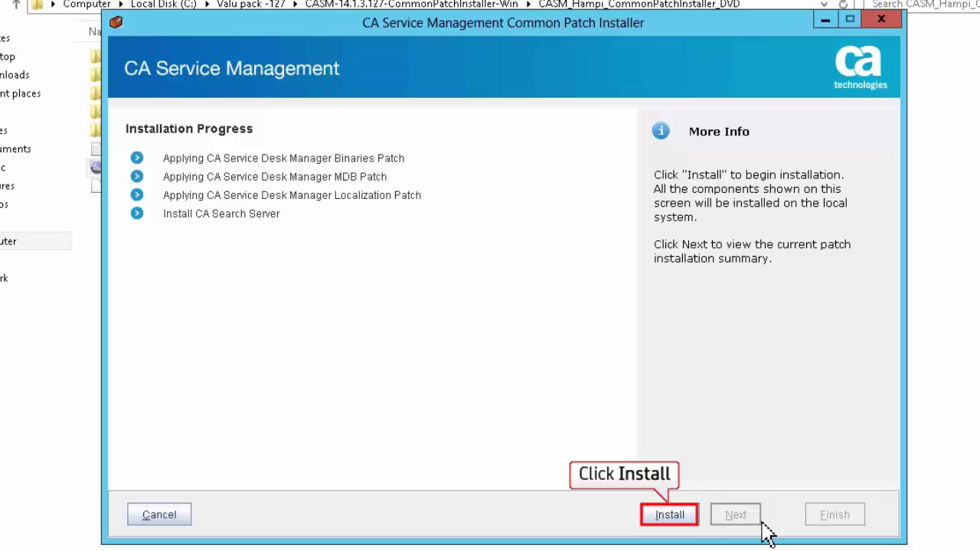
{"action": "left_click", "coordinate": [672, 519]}
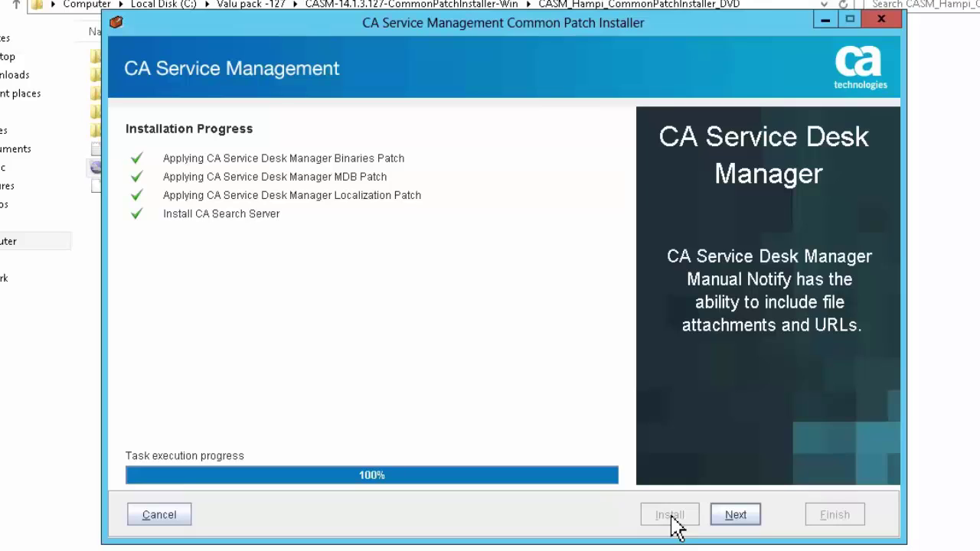
{"action": "left_click", "coordinate": [736, 515]}
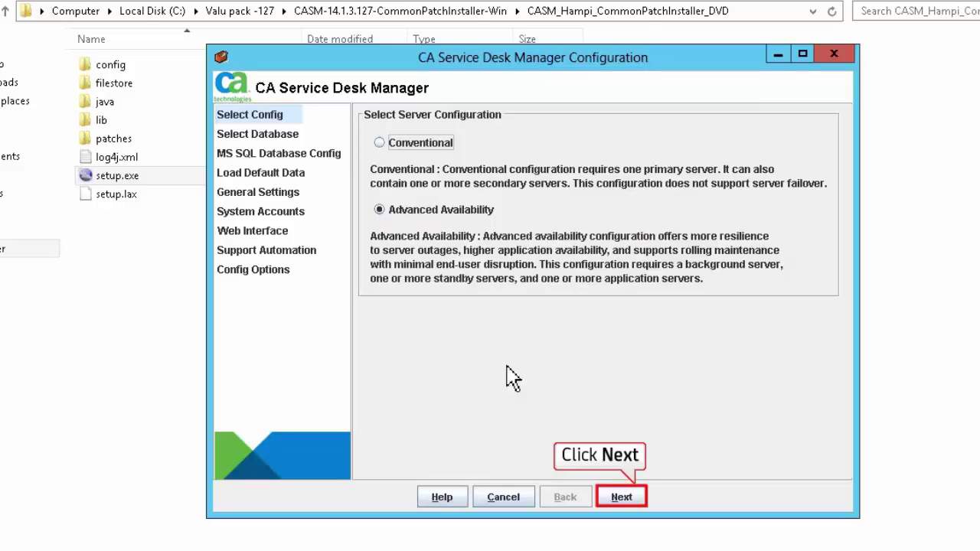
- Configure Service Desk Manager for Advanced Availability with the SQL database mdb on Test_Server_1632, the Standby Server general settings and the ServiceDesk privileged account
{"action": "left_click", "coordinate": [621, 499]}
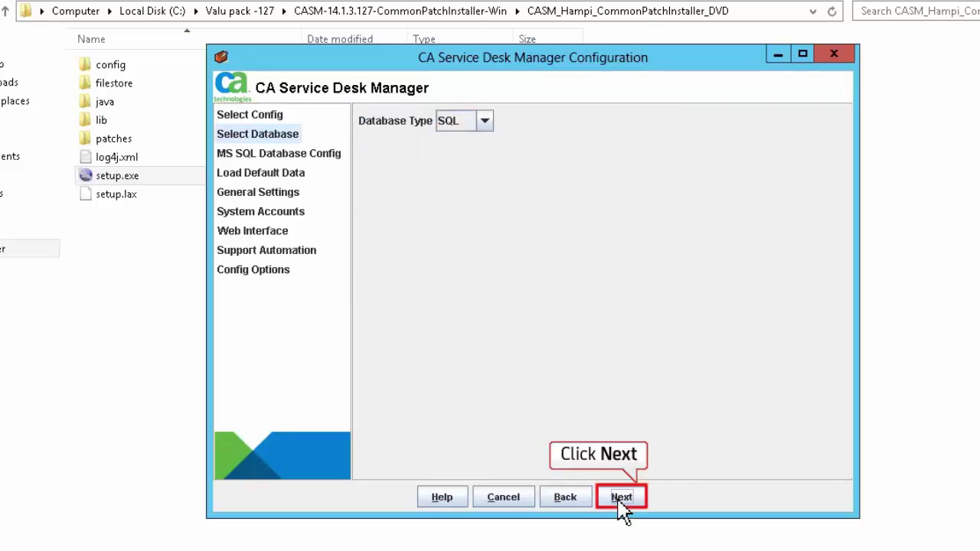
{"action": "left_click", "coordinate": [632, 499]}
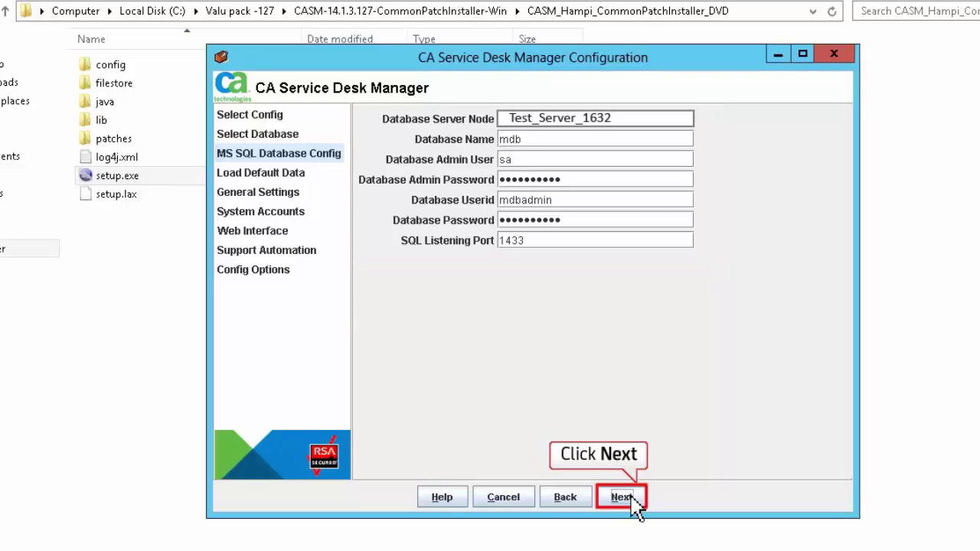
{"action": "left_click", "coordinate": [632, 498]}
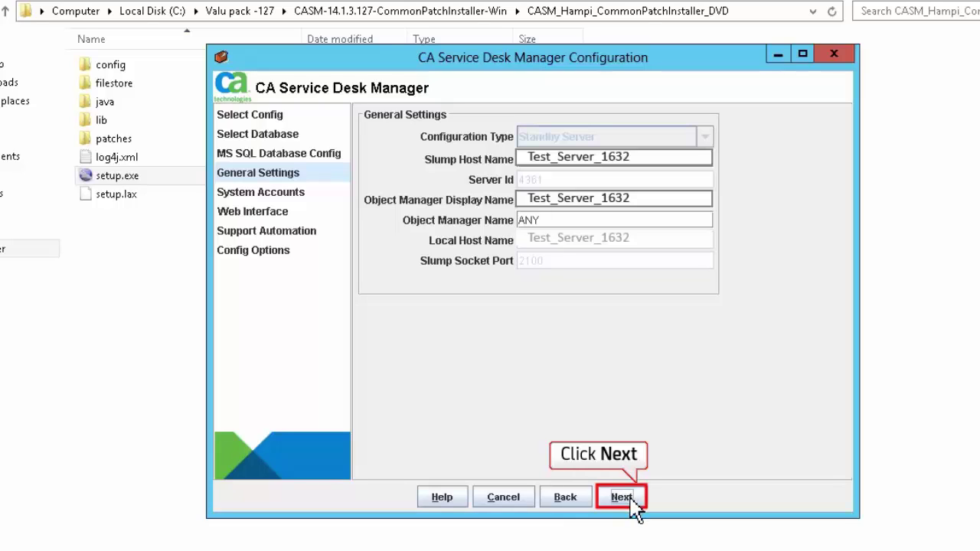
{"action": "left_click", "coordinate": [632, 499]}
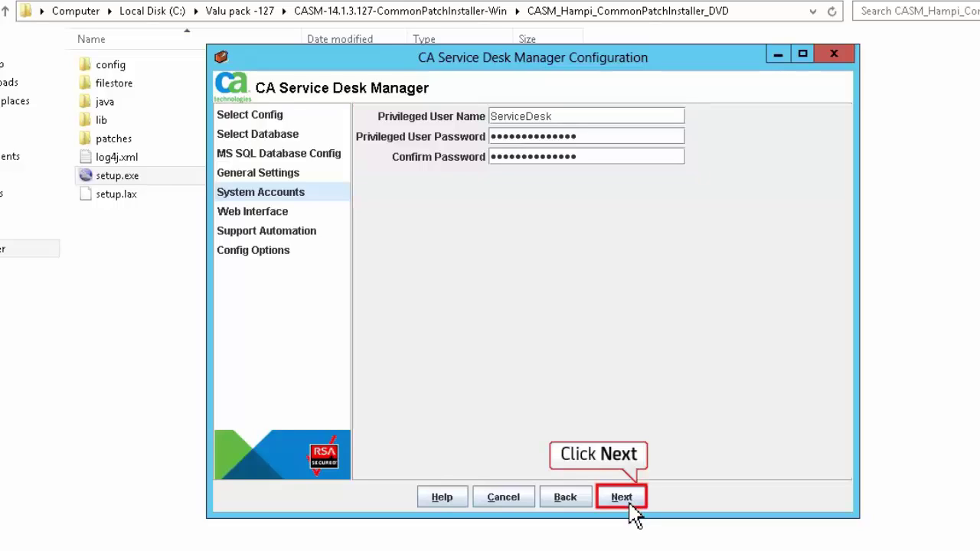
{"action": "left_click", "coordinate": [633, 502]}
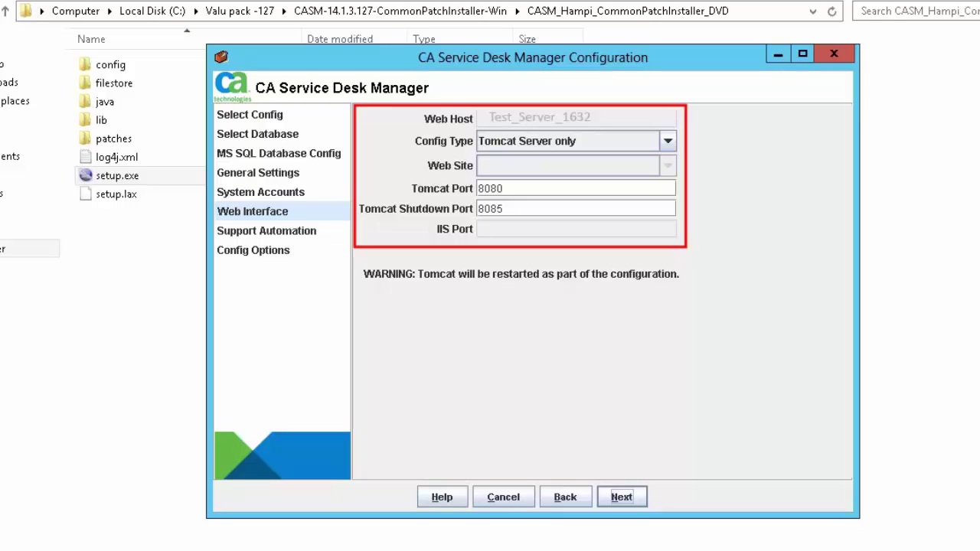
- Finish the configuration with Tomcat Server only on port 8080, Main Server support automation and service start enabled, and run pdm_server_control -b
{"action": "left_click", "coordinate": [630, 506]}
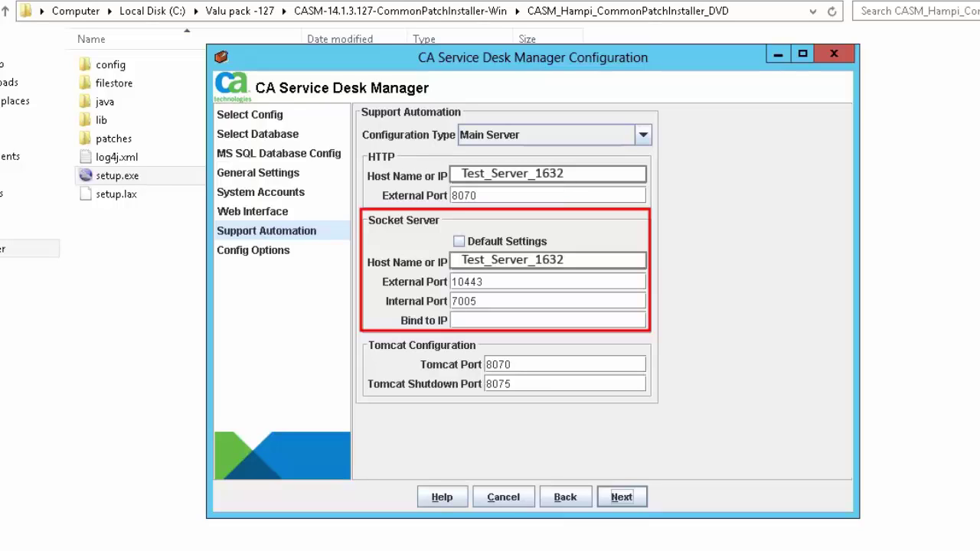
{"action": "left_click", "coordinate": [624, 507]}
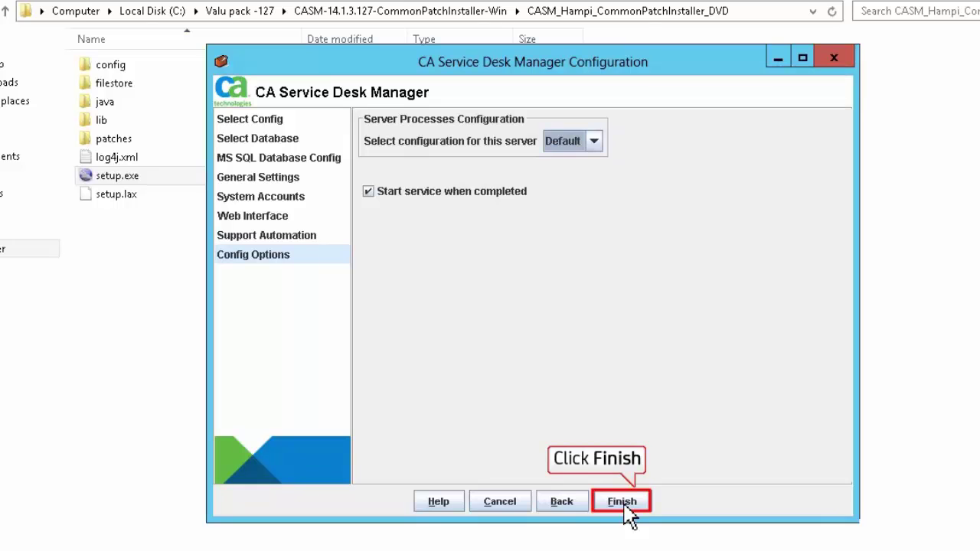
{"action": "left_click", "coordinate": [622, 504]}
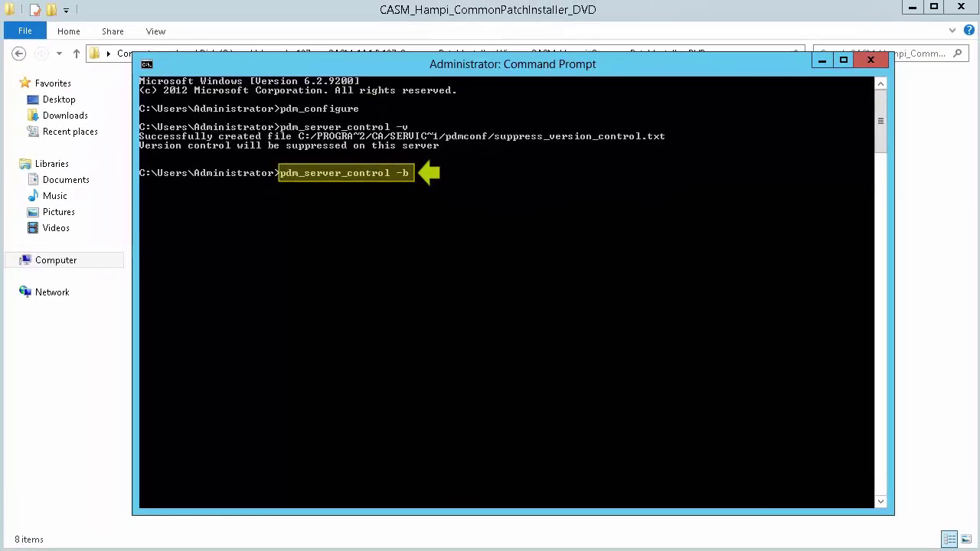
{"action": "key", "text": "Return"}
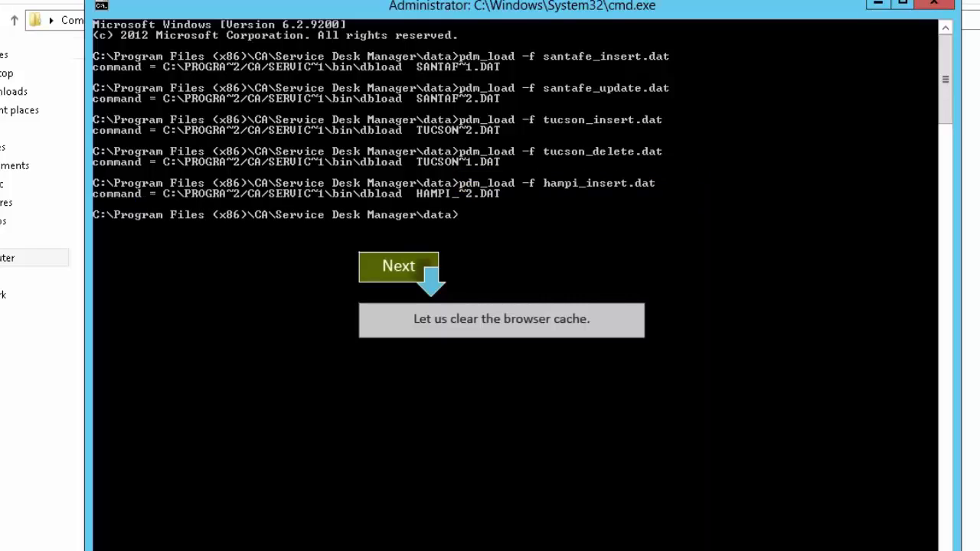
- Run pdm_webcache -H and pdm_webcache -b from the Service Desk Manager data folder to clear the cache
{"action": "type", "text": "pdm_webcache -H"}
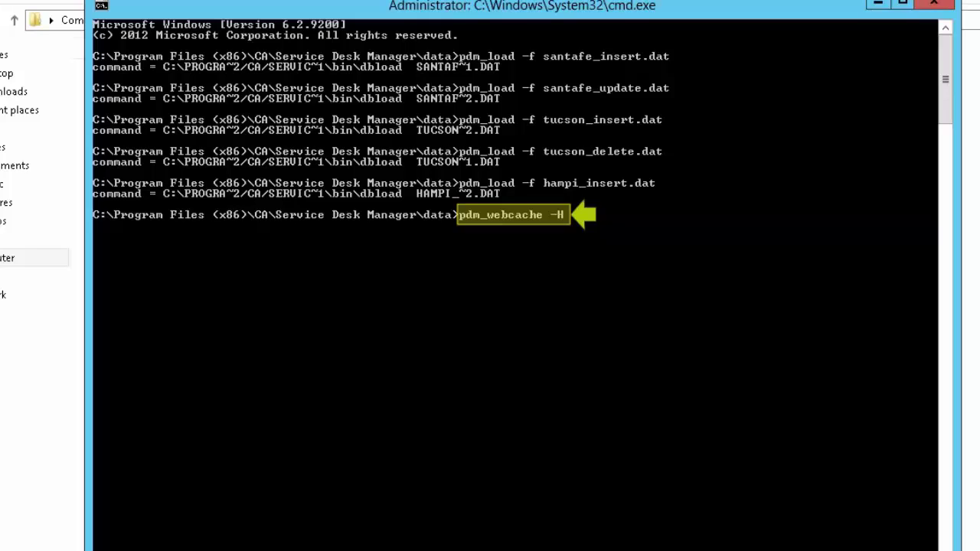
{"action": "key", "text": "Return"}
{"action": "type", "text": "pdm_webcache -b"}
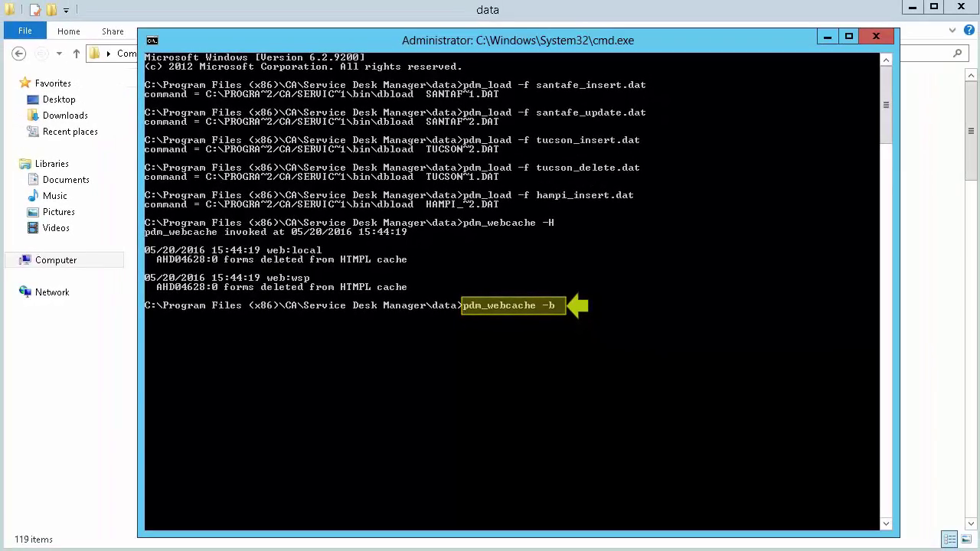
{"action": "key", "text": "Return"}
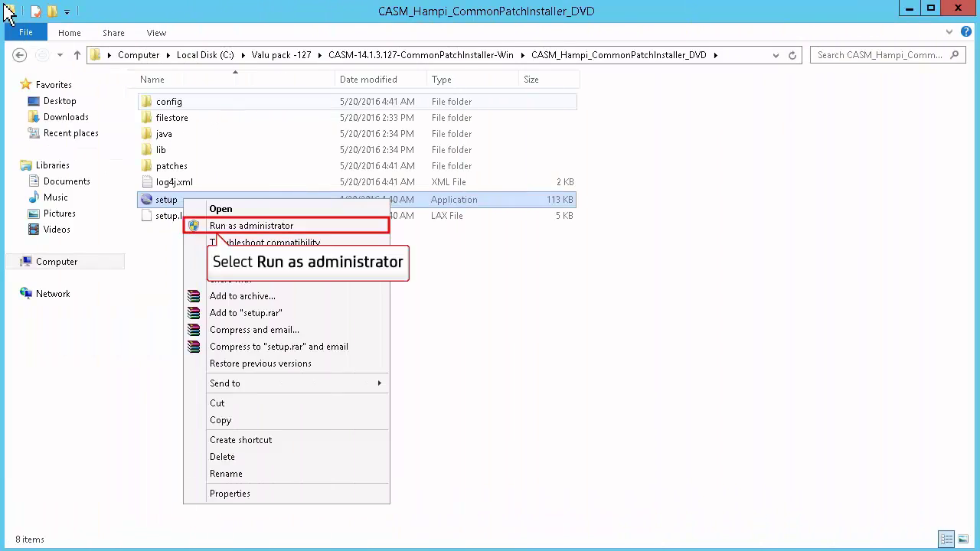
- Run the patch setup as administrator, accepting its license, the mdb database on Test_Server_1632, and CA Service Desk Manager plus xFlow Analyst Interface as products
{"action": "left_click", "coordinate": [275, 229]}
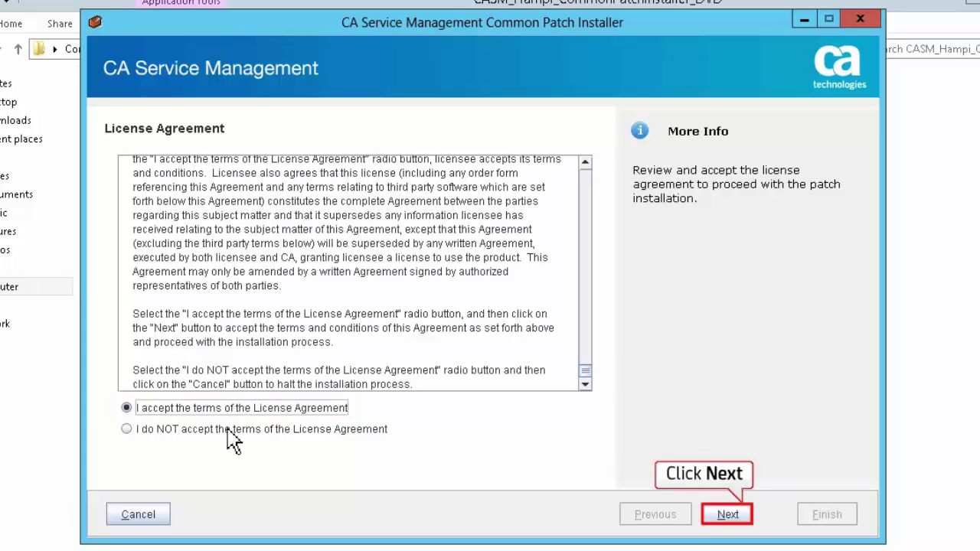
{"action": "left_click", "coordinate": [723, 518]}
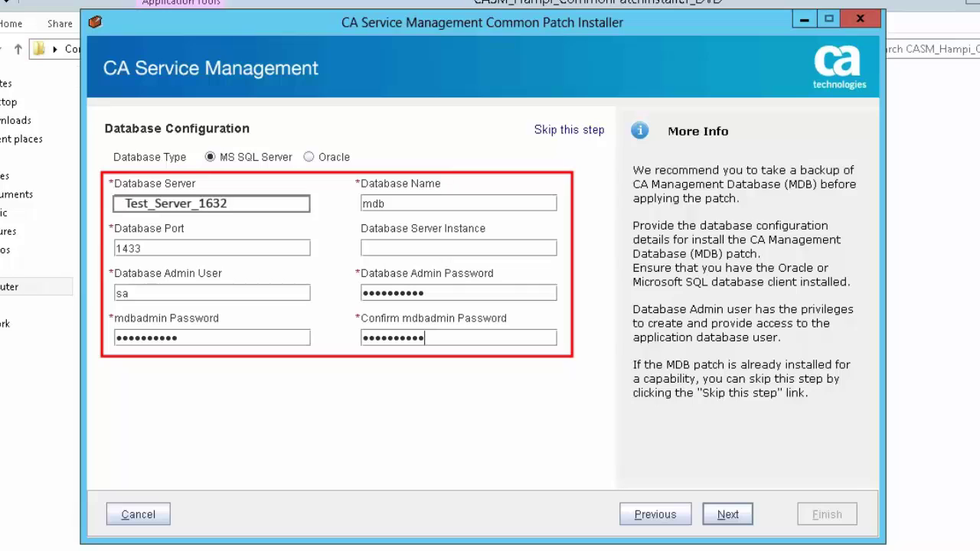
{"action": "left_click", "coordinate": [727, 516]}
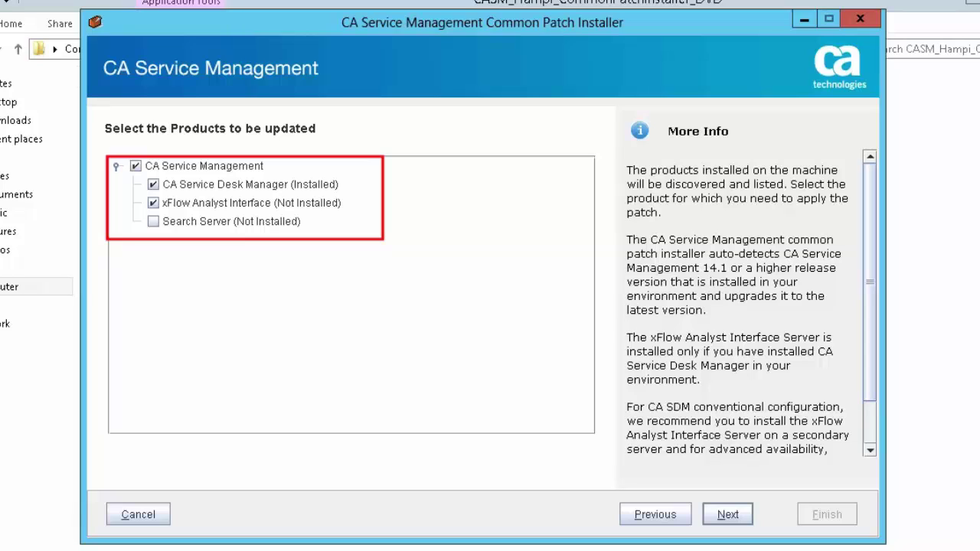
{"action": "left_click", "coordinate": [727, 516]}
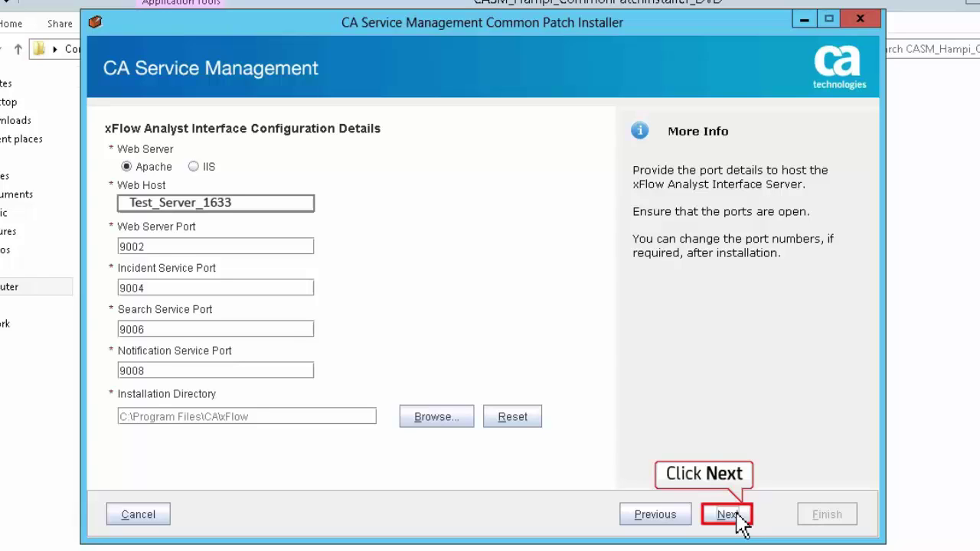
- Accept the Apache xFlow Analyst Interface settings for Test_Server_1633 with web server port 9002, and install the listed patches
{"action": "left_click", "coordinate": [728, 515]}
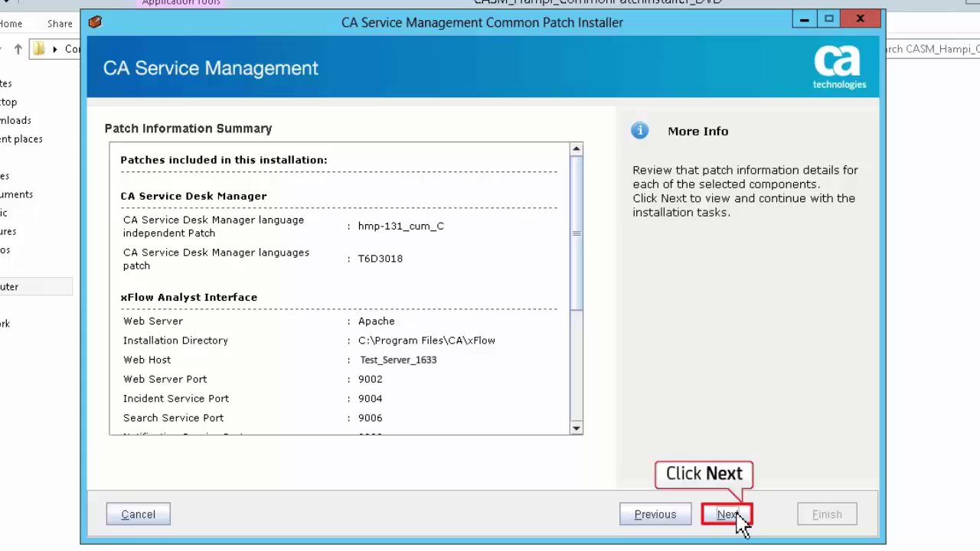
{"action": "left_click", "coordinate": [727, 515]}
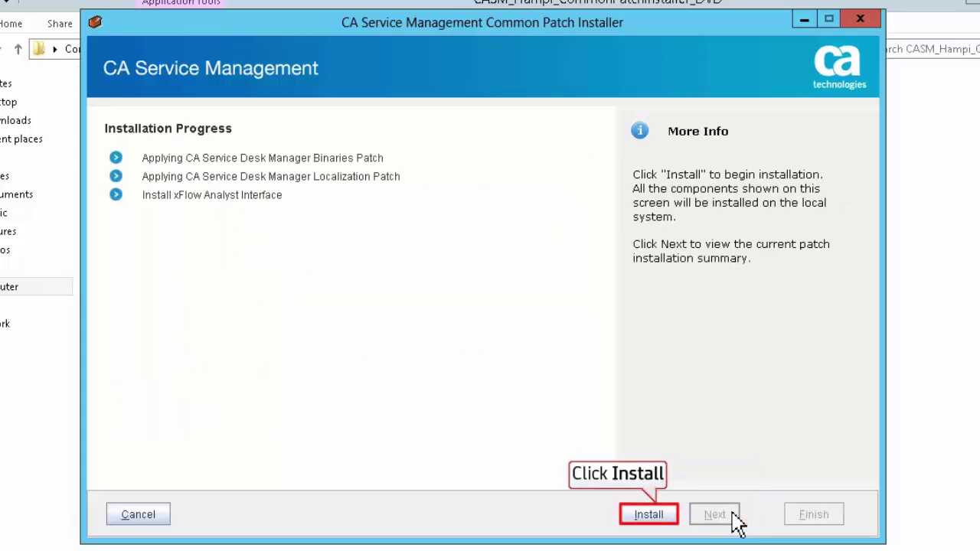
{"action": "left_click", "coordinate": [660, 525]}
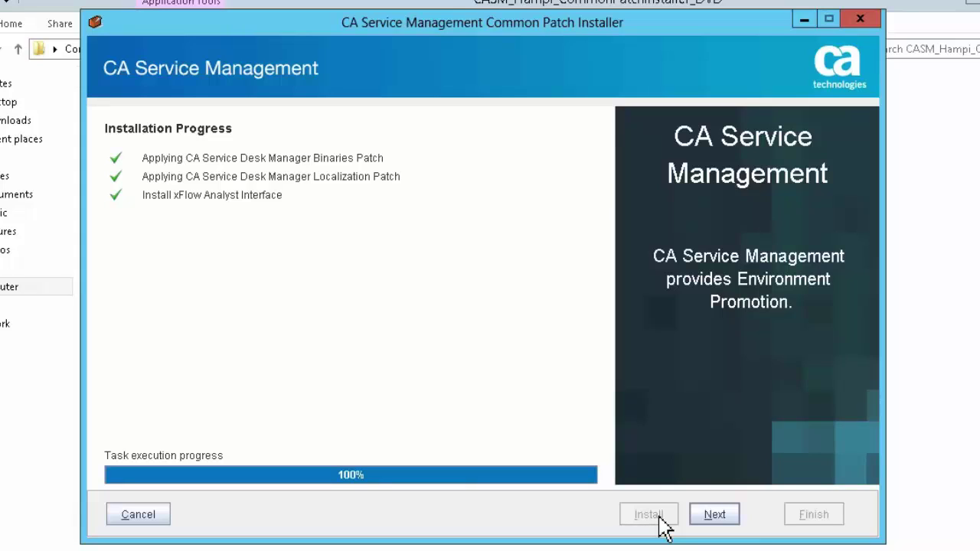
{"action": "left_click", "coordinate": [704, 519]}
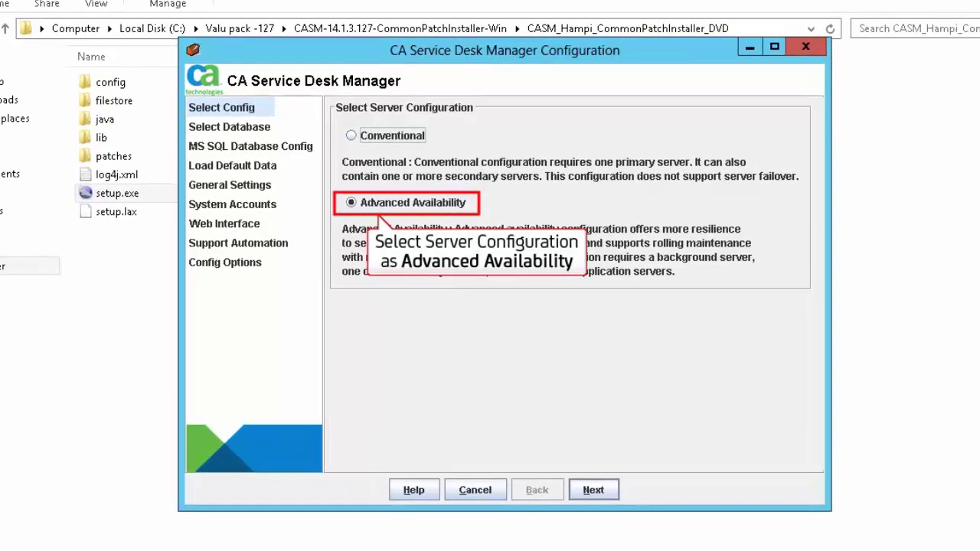
- Configure Advanced Availability with the SQL database mdb on Test_Server_1632, the Application Server general settings for Test_Server_1633 and the ServiceDesk privileged account
{"action": "left_click", "coordinate": [591, 491]}
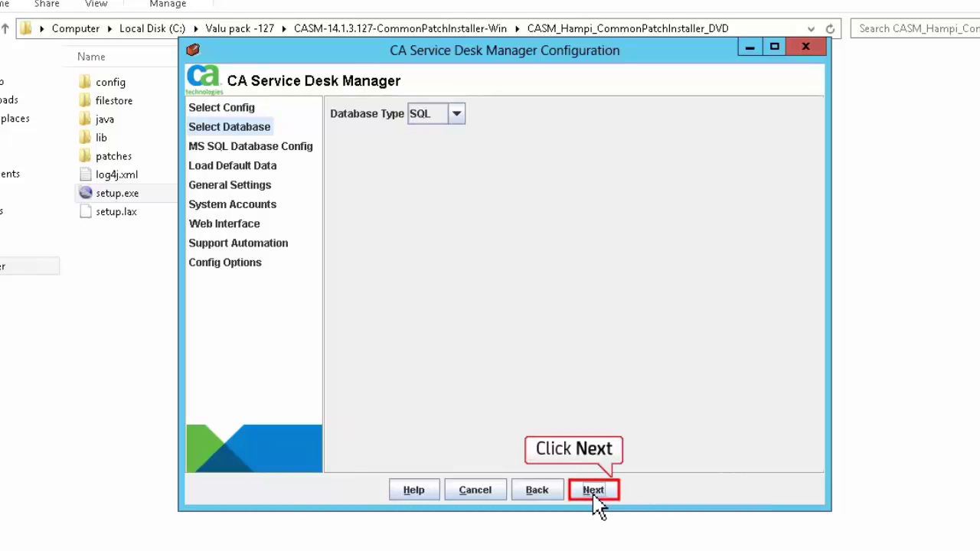
{"action": "left_click", "coordinate": [607, 496]}
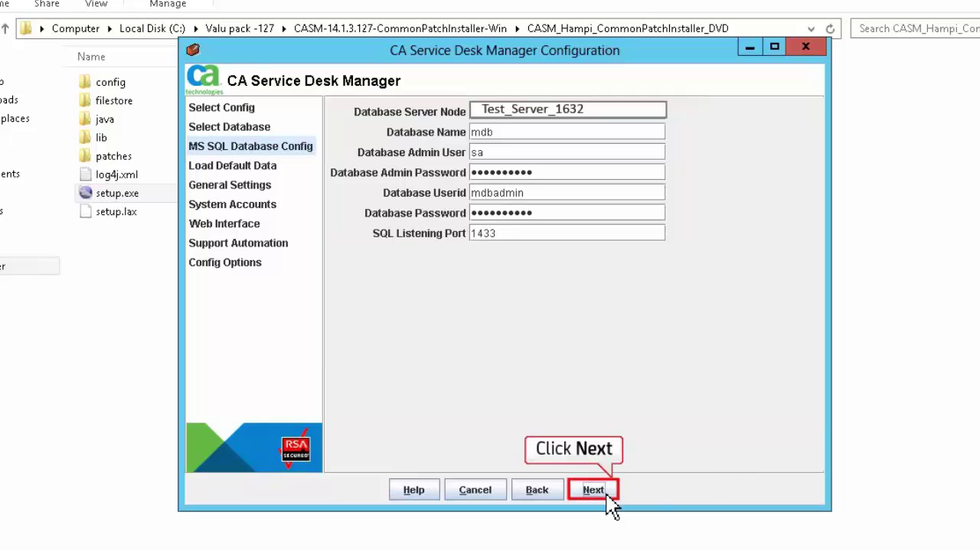
{"action": "left_click", "coordinate": [594, 490]}
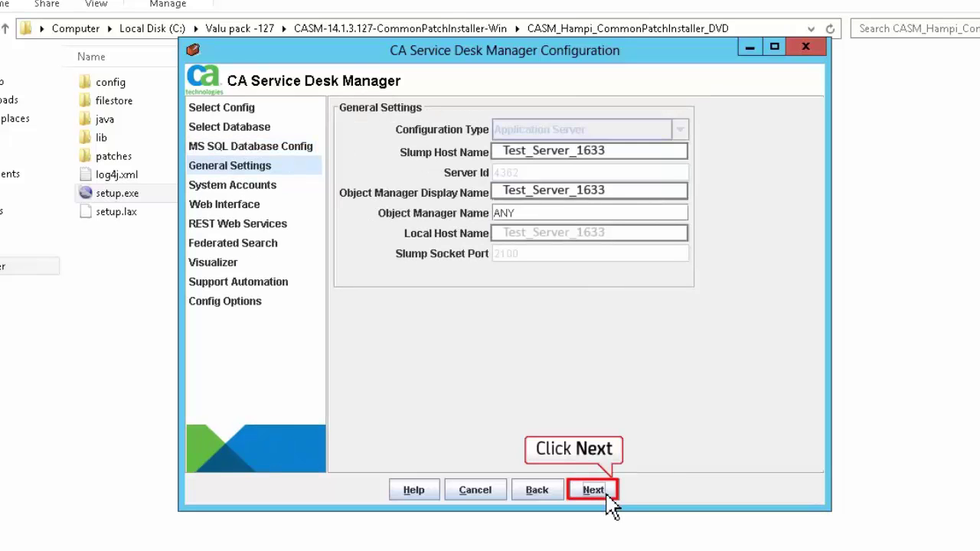
{"action": "left_click", "coordinate": [609, 493]}
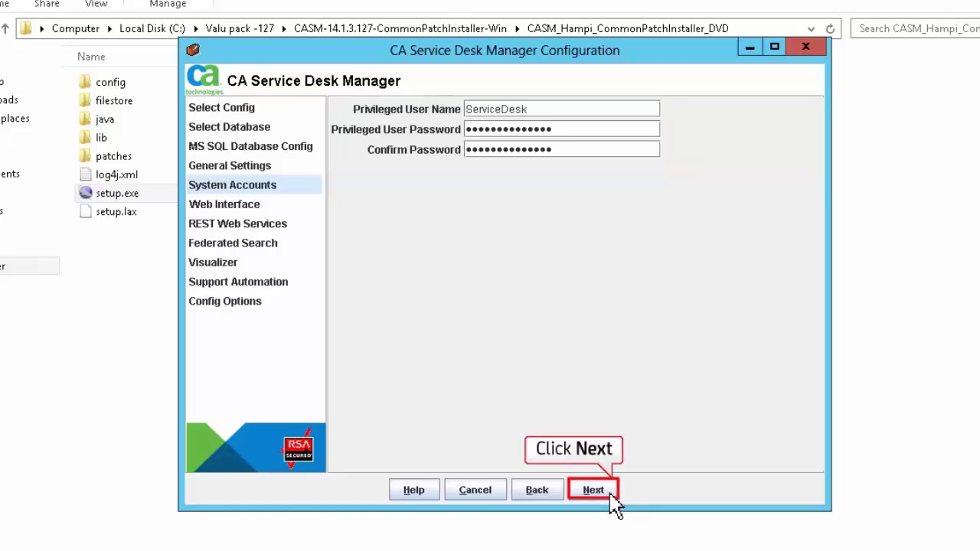
{"action": "left_click", "coordinate": [599, 494]}
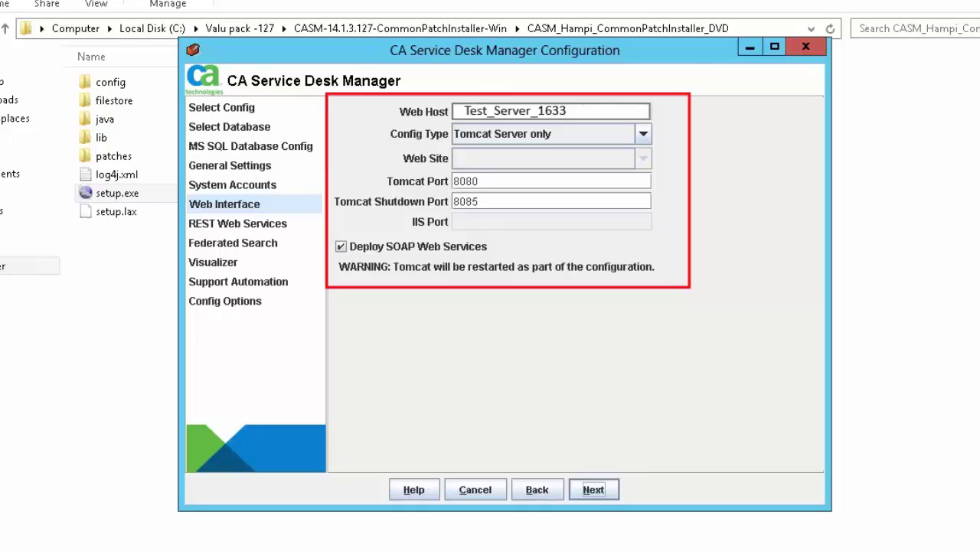
- Complete the configuration with Tomcat port 8080, REST port 8050, no Federated Search, Visualizer port 9080, Message Routing Server support automation and default server processes
{"action": "left_click", "coordinate": [590, 494]}
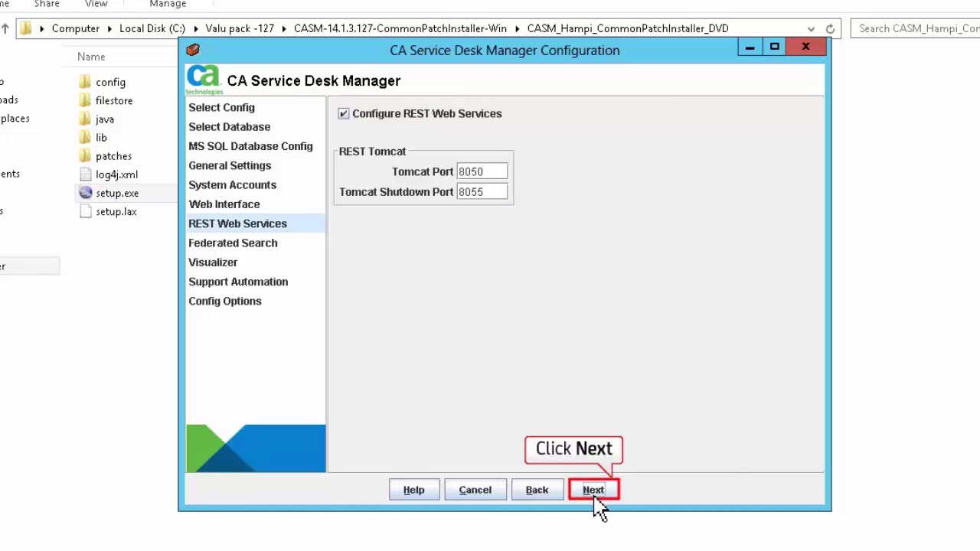
{"action": "left_click", "coordinate": [595, 494]}
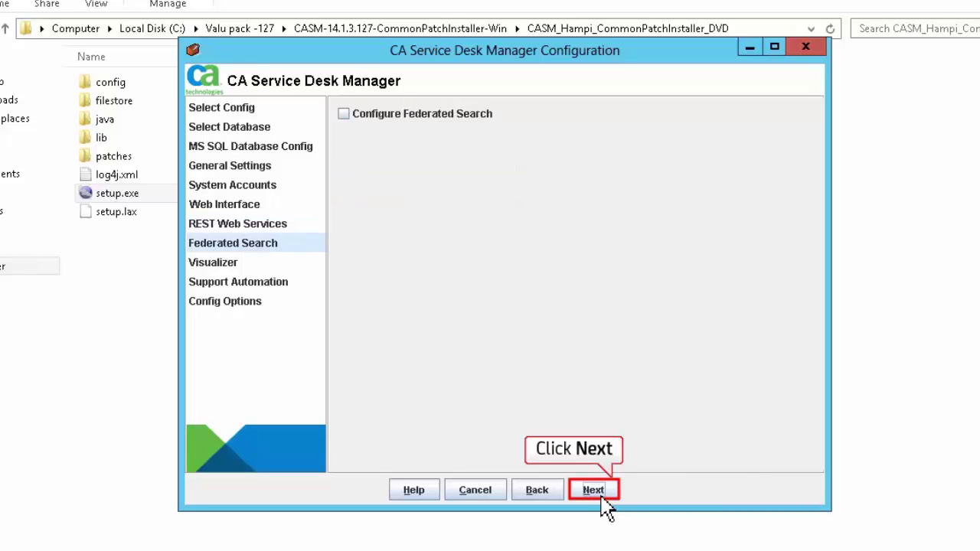
{"action": "left_click", "coordinate": [595, 494]}
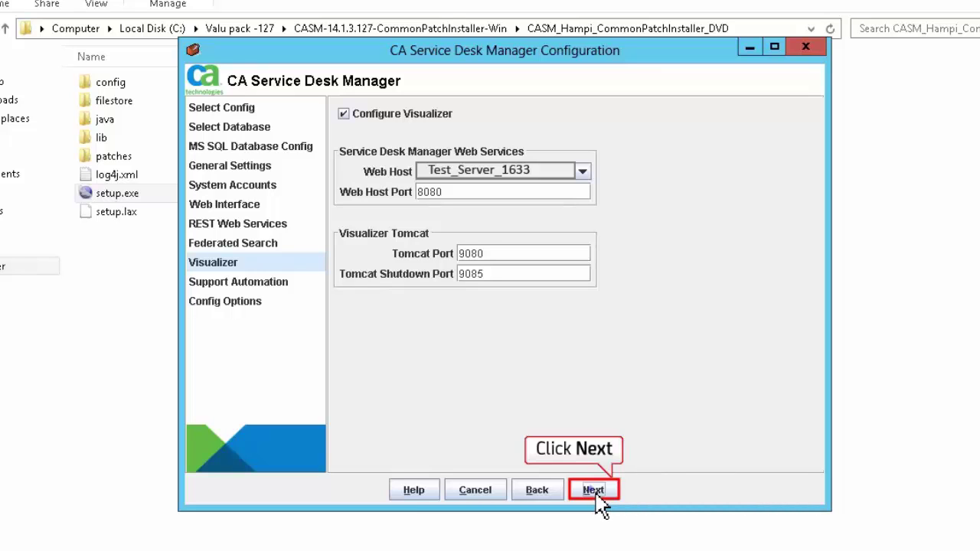
{"action": "left_click", "coordinate": [594, 492]}
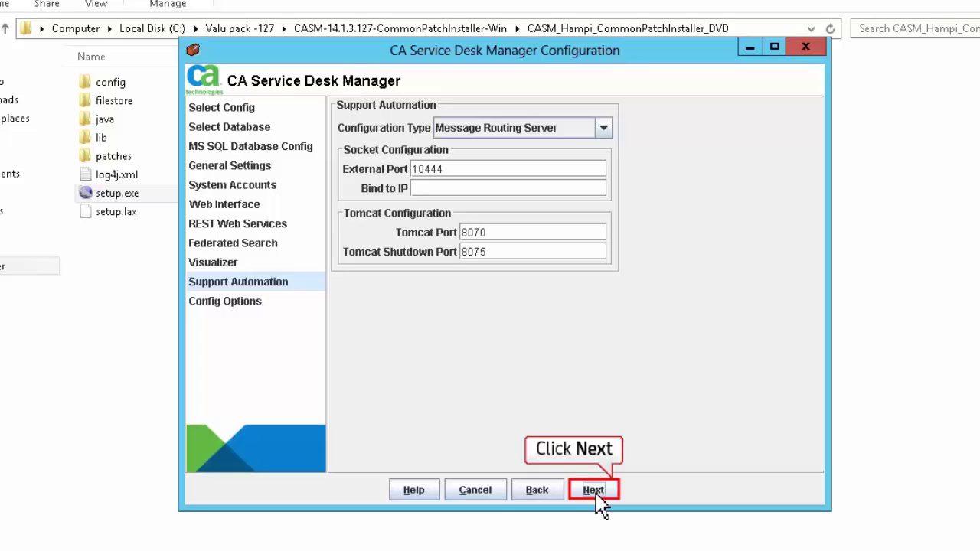
{"action": "left_click", "coordinate": [597, 495]}
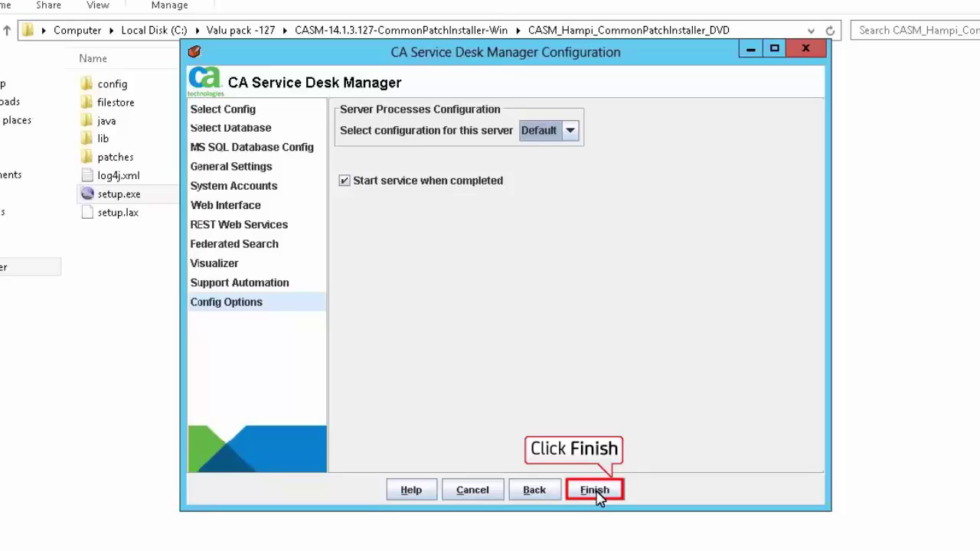
{"action": "left_click", "coordinate": [594, 491]}
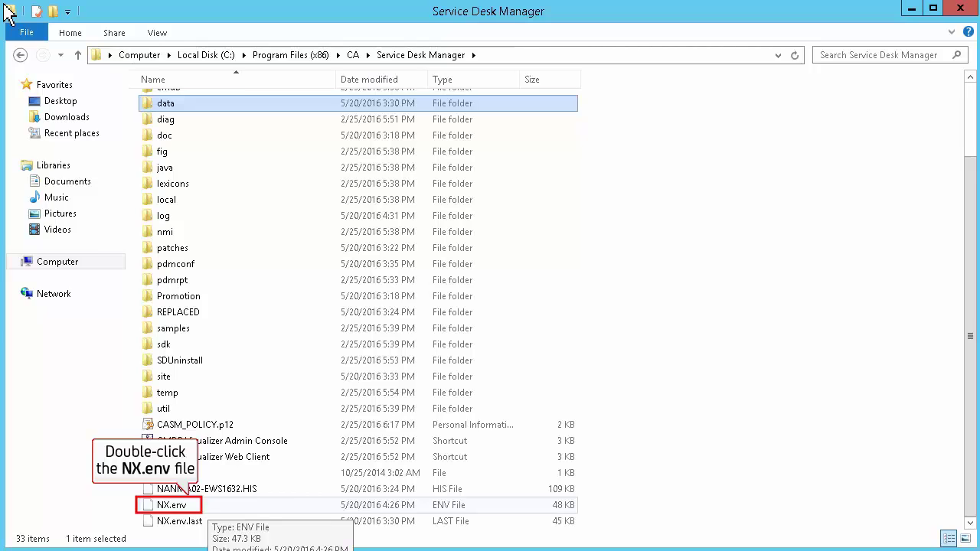
{"action": "double_click", "coordinate": [184, 505]}
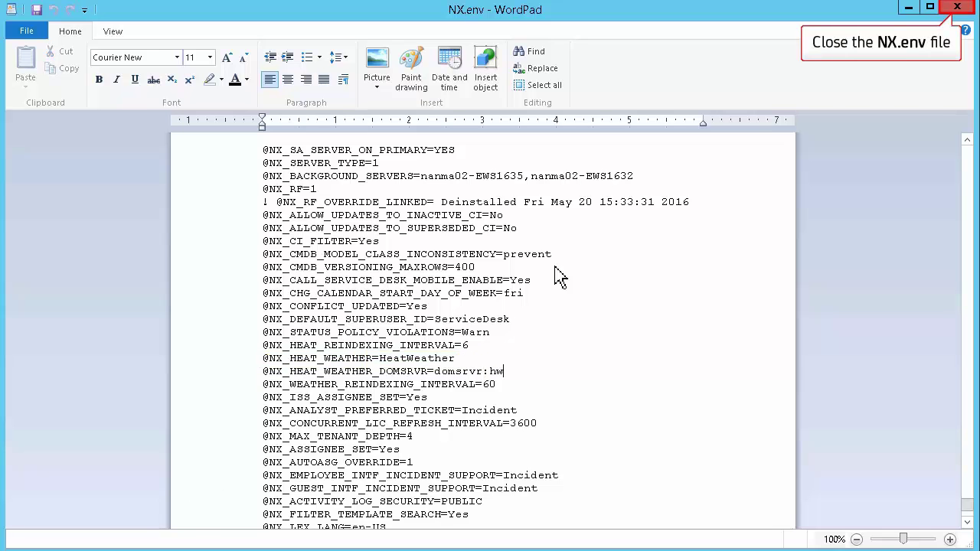
{"action": "left_click", "coordinate": [957, 7]}
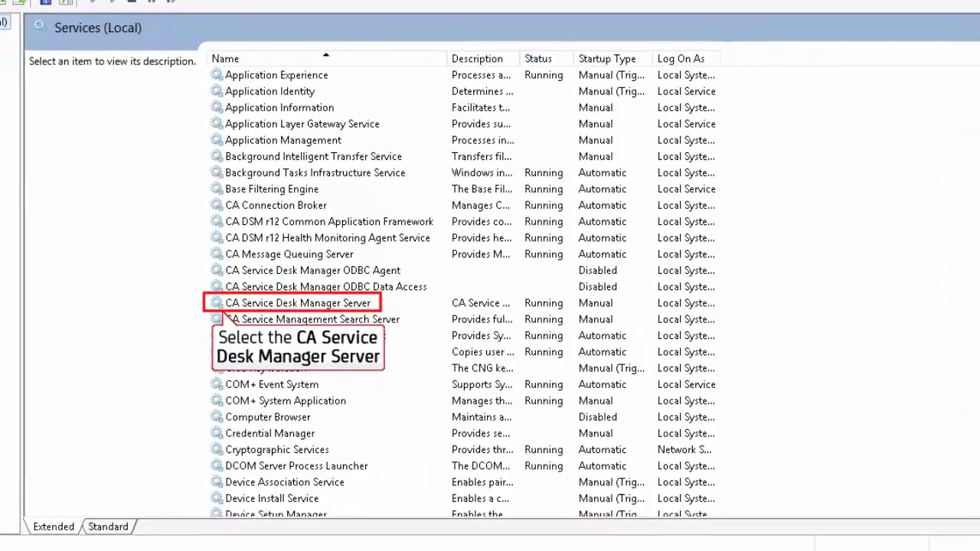
- Restart the CA Service Desk Manager Server service and select the CA xFlow Analyst Interface service
{"action": "left_click", "coordinate": [306, 301]}
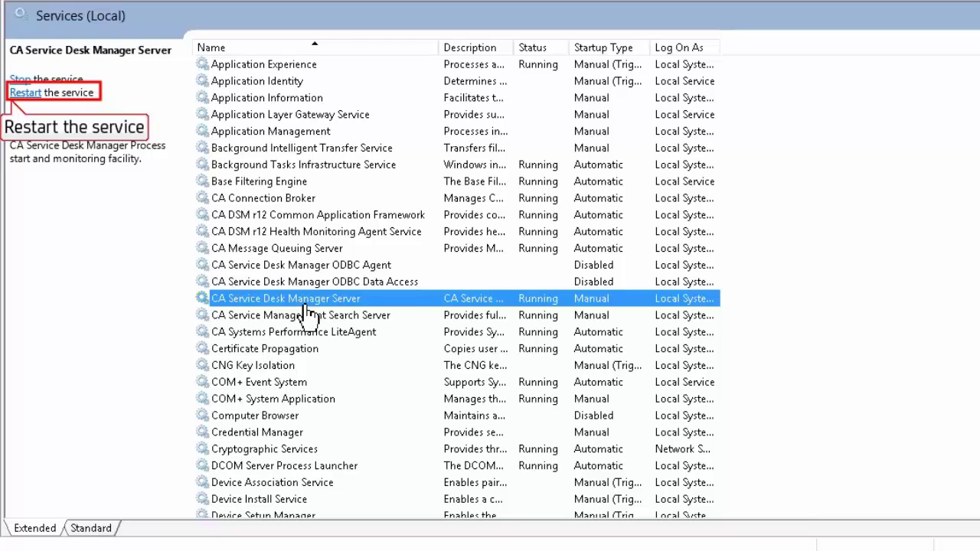
{"action": "left_click", "coordinate": [23, 92]}
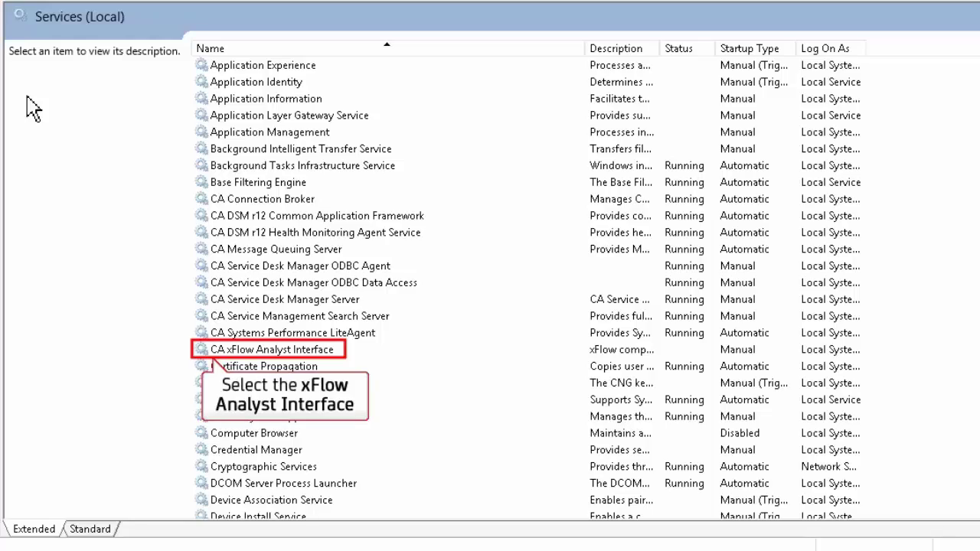
{"action": "left_click", "coordinate": [266, 351]}
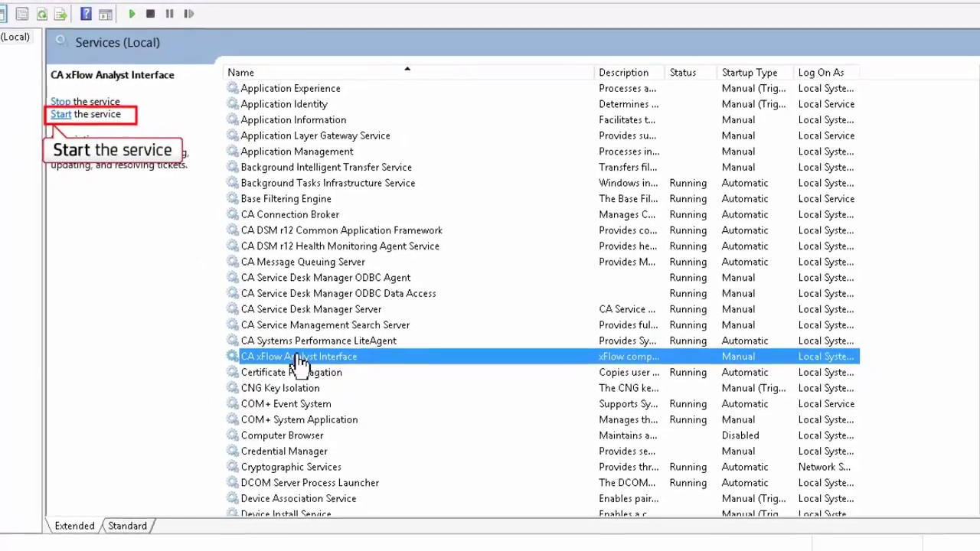